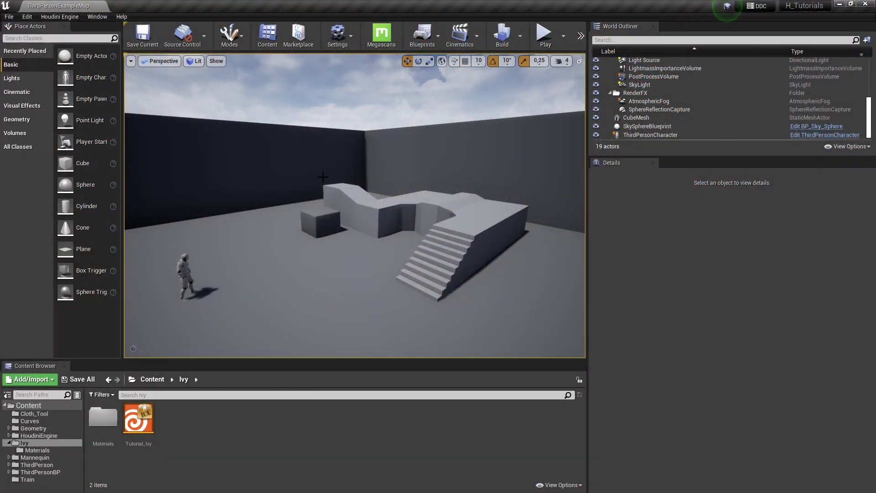
Check the Houdini Engine session options and glance into the Ivy Materials folder
click(64, 16)
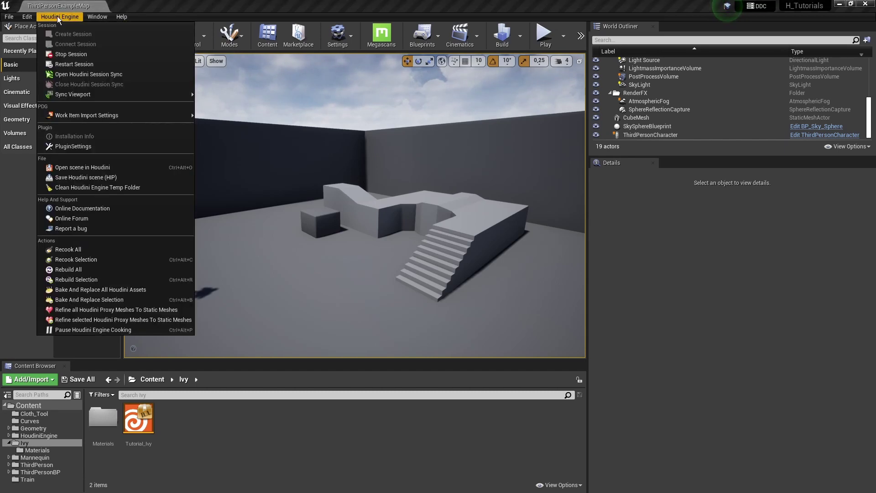
click(66, 16)
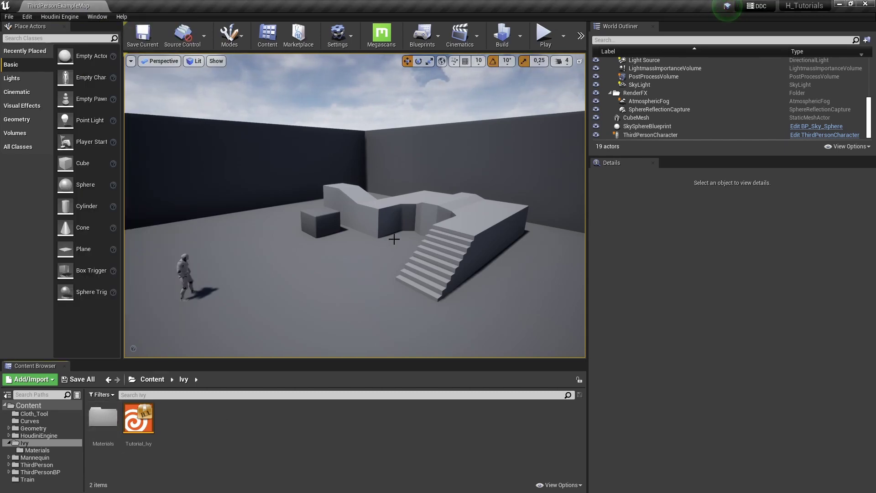
double_click(105, 415)
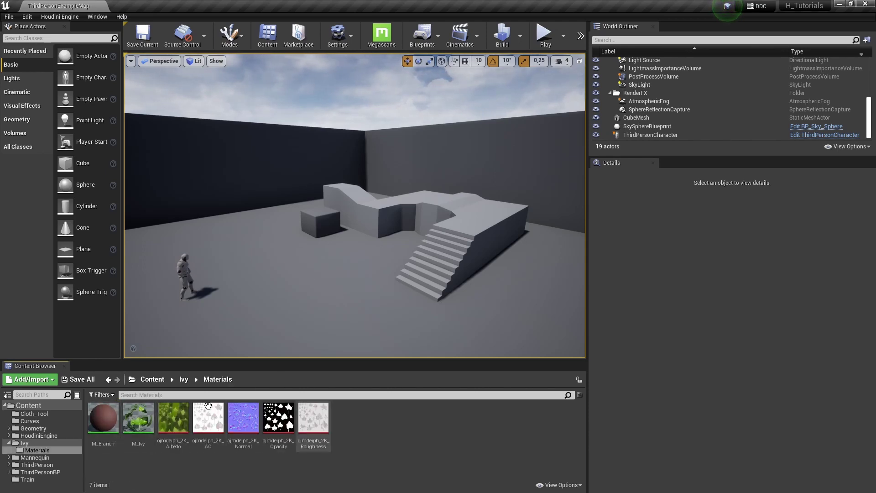
click(188, 380)
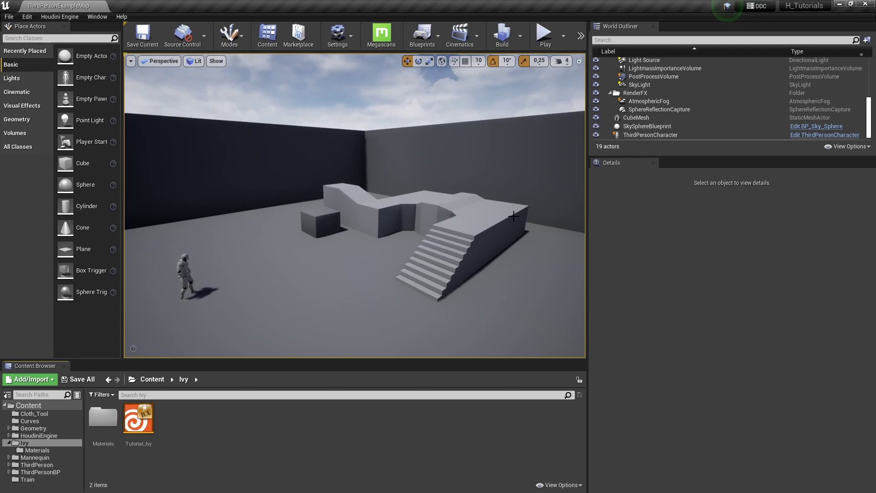
Drop Tutorial_Ivy into the level before the stairs and review its Details panel
drag(138, 418, 328, 279)
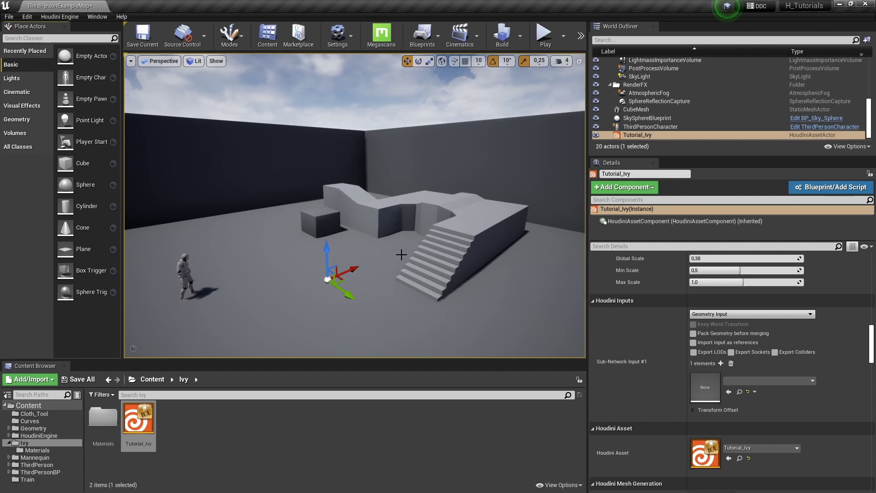
right_drag(386, 264, 318, 215)
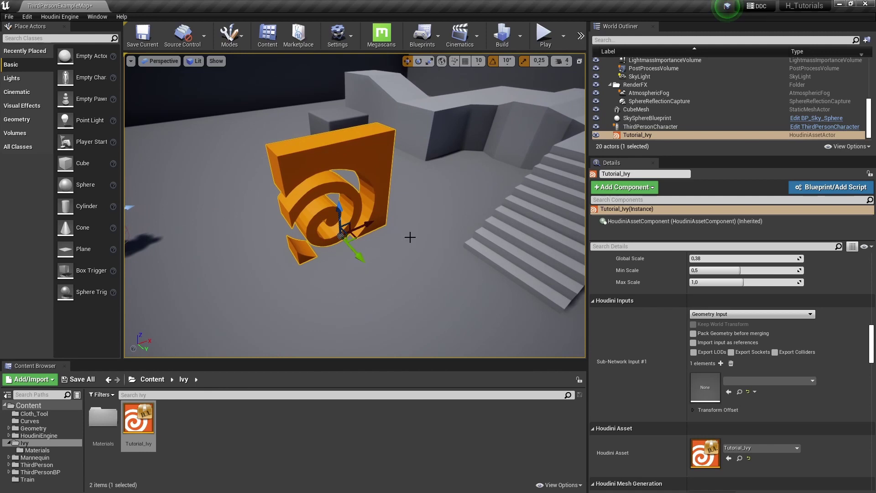
scroll(651, 362, up, 5)
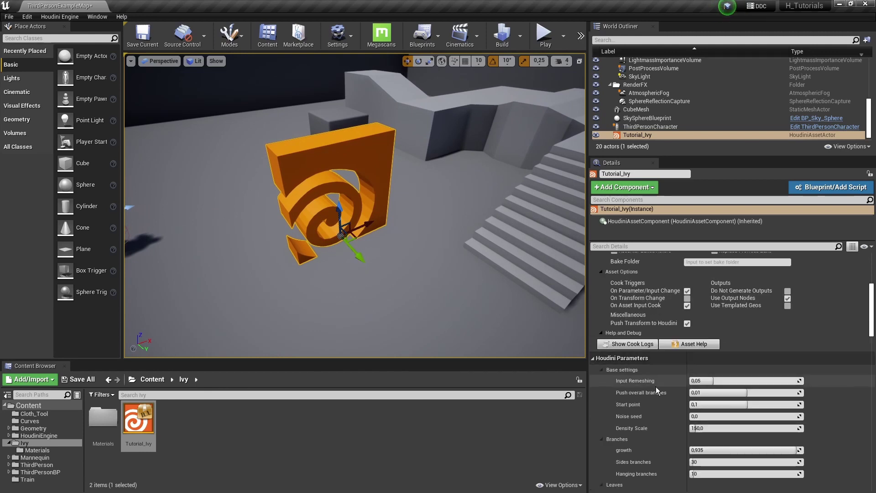
scroll(655, 387, down, 4)
scroll(656, 388, down, 3)
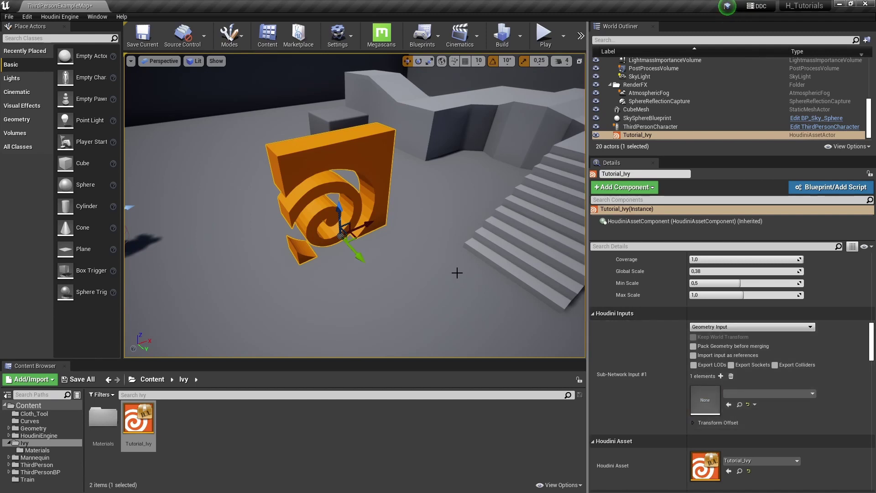
scroll(444, 269, down, 5)
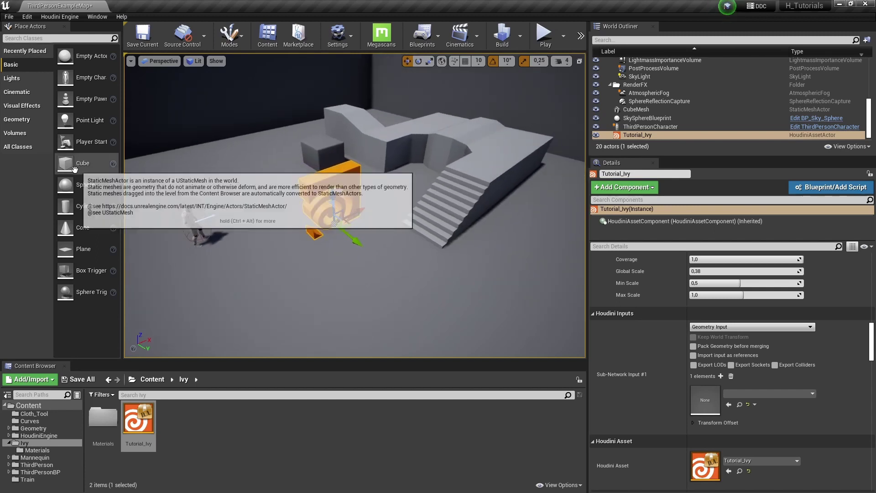
Add a raised Sphere to the level and reselect the Tutorial_Ivy asset
drag(85, 185, 442, 133)
scroll(356, 205, up, 3)
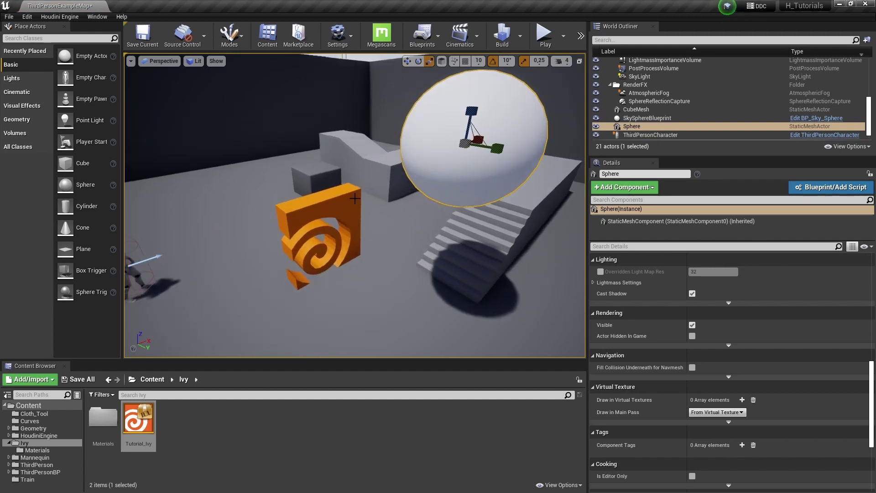
click(354, 208)
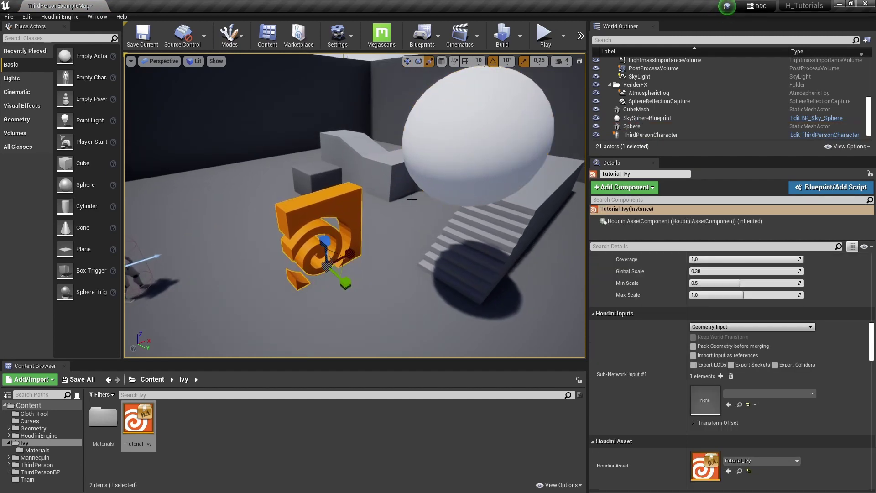
Set the ivy input to World Outliner Input using the Sphere, then orbit to inspect
click(707, 327)
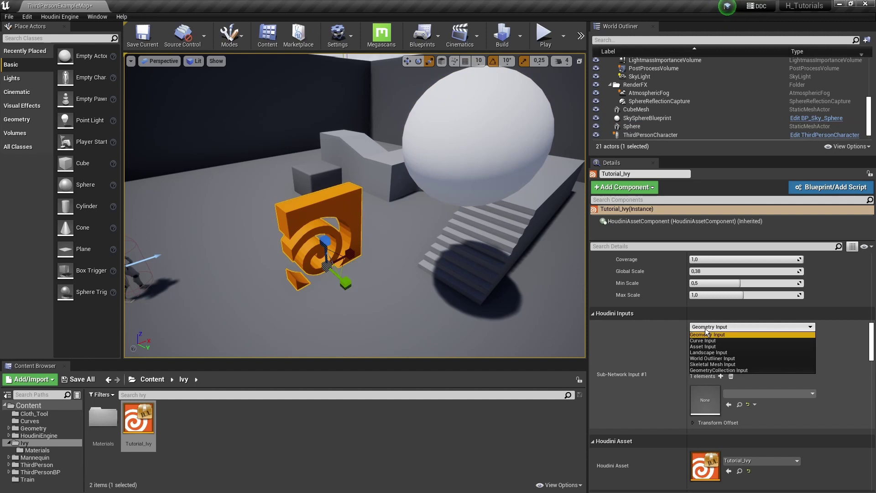
click(707, 359)
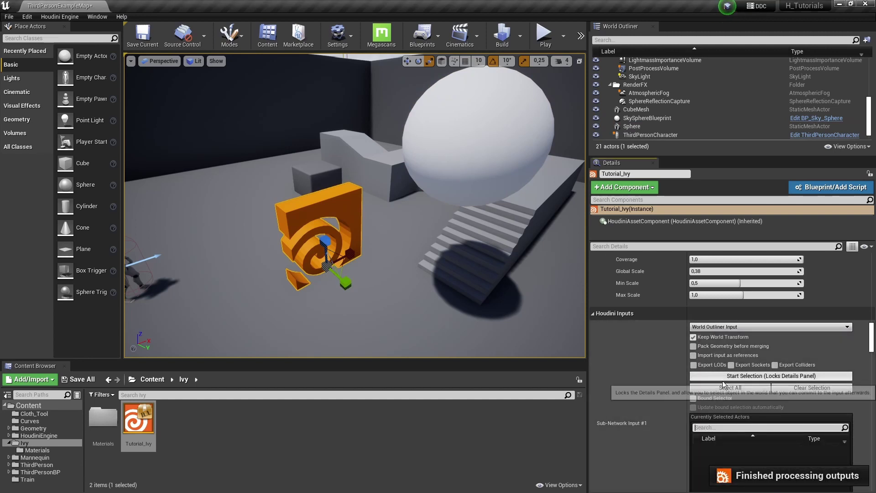
click(722, 378)
click(516, 153)
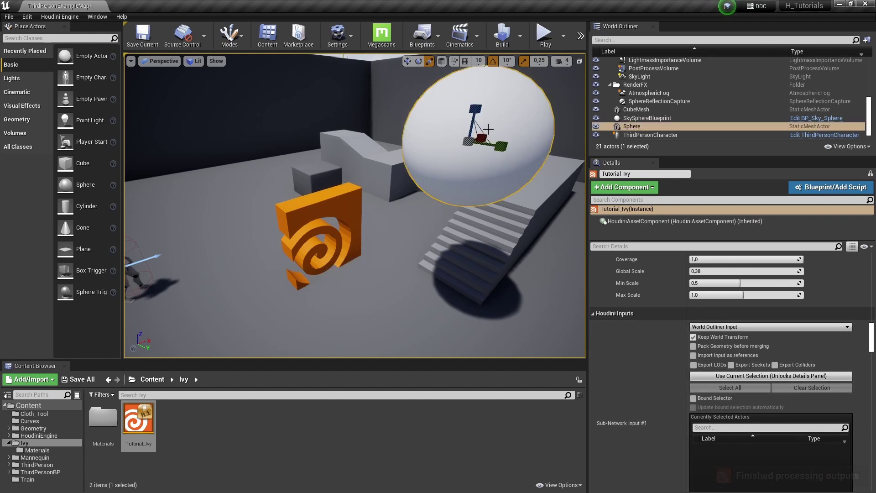
click(714, 376)
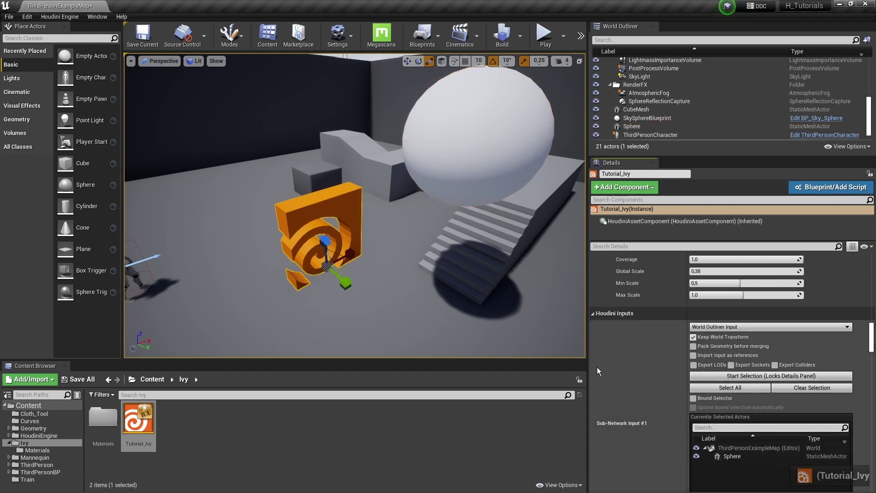
right_drag(433, 250, 327, 178)
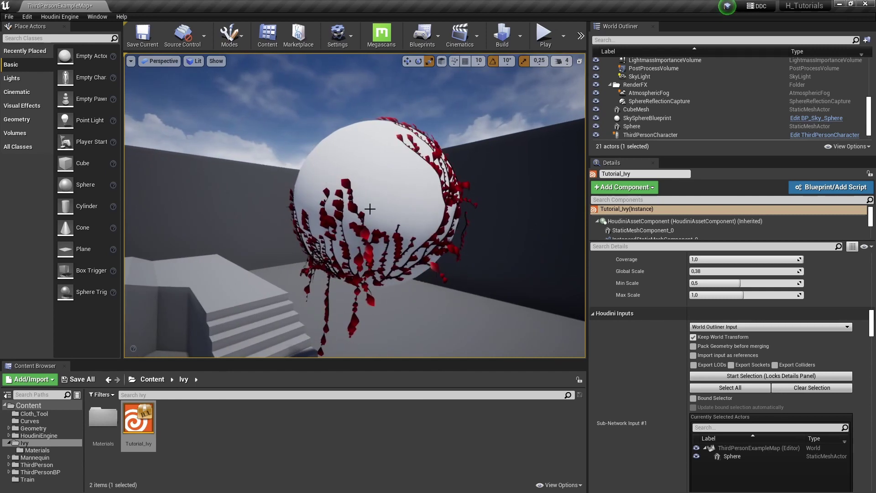
right_drag(373, 209, 178, 156)
Build an arch from a scaled Cube, a rotated beam copy and a second pillar
drag(65, 162, 225, 283)
scroll(340, 258, up, 3)
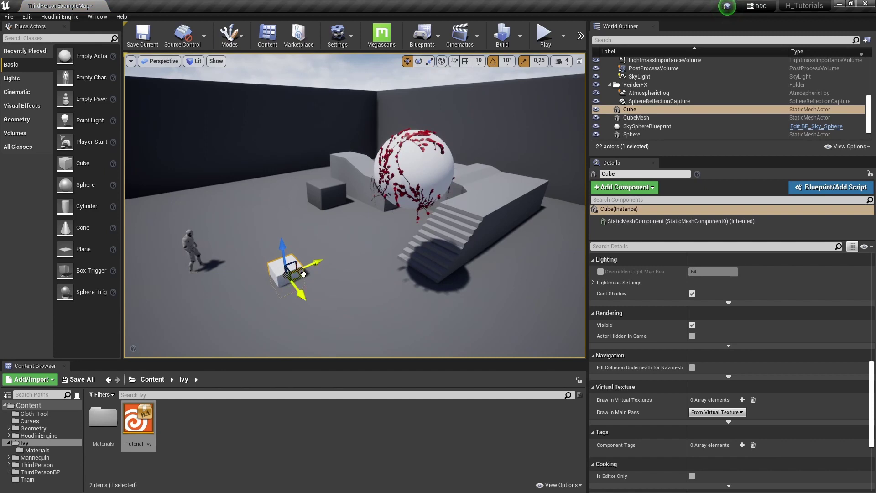
drag(300, 270, 260, 177)
key(r)
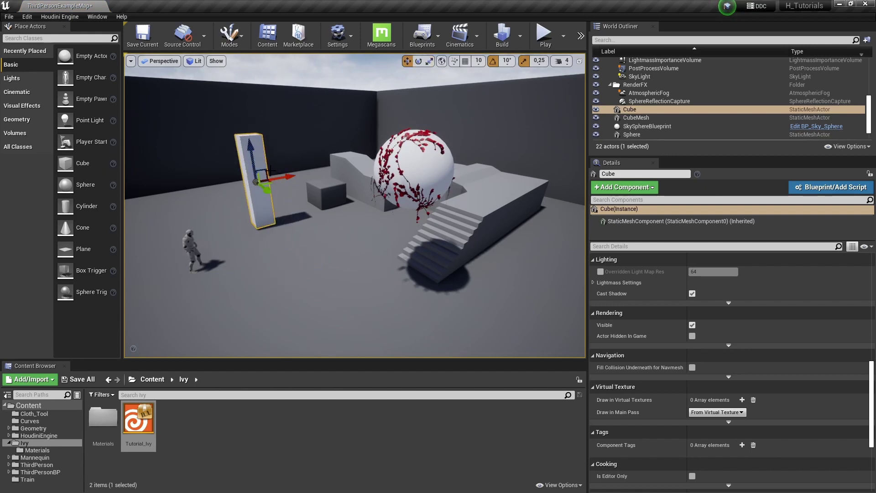
alt+drag(269, 171, 285, 144)
key(e)
key(w)
right_drag(285, 144, 210, 191)
alt+drag(215, 201, 292, 214)
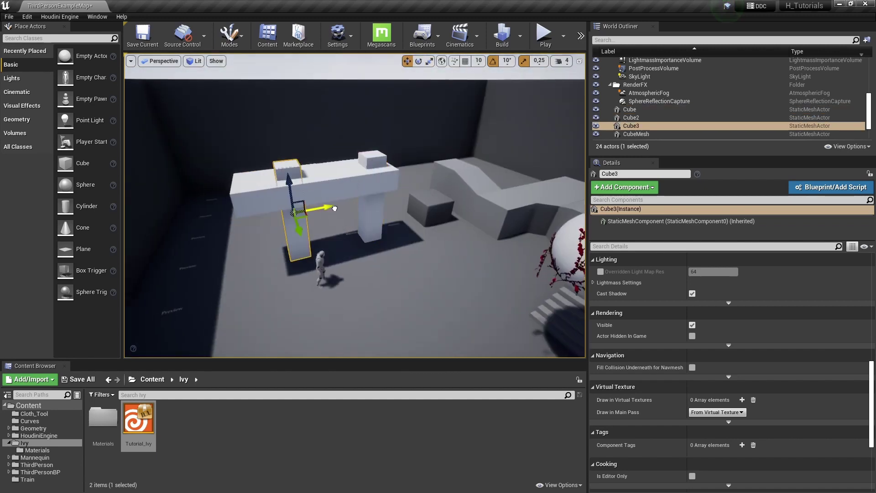
right_drag(292, 214, 521, 161)
Make Cube, Cube2 and Cube3 the ivy's World Outliner input and fly through the arch
click(502, 187)
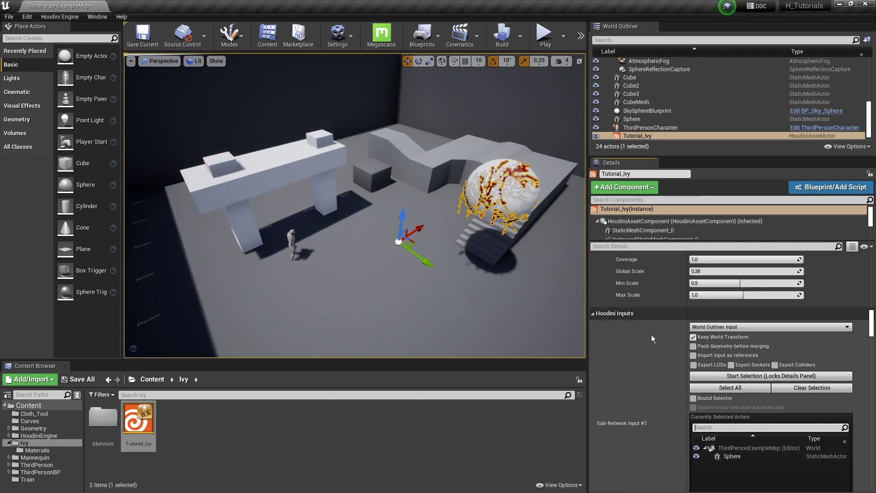
click(764, 375)
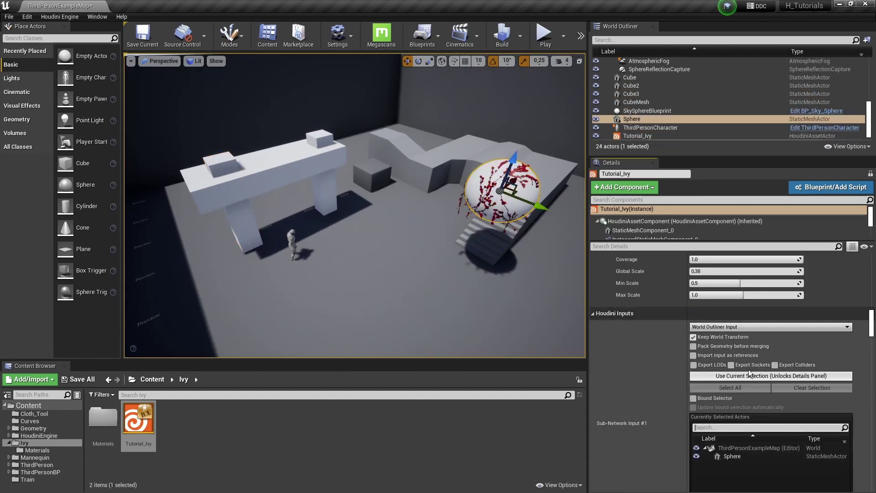
click(320, 182)
ctrl+click(253, 192)
ctrl+click(224, 169)
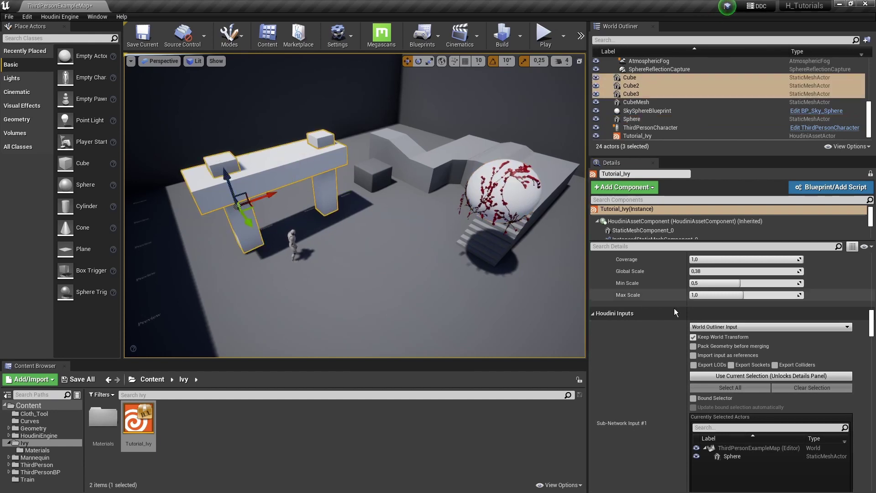
click(782, 379)
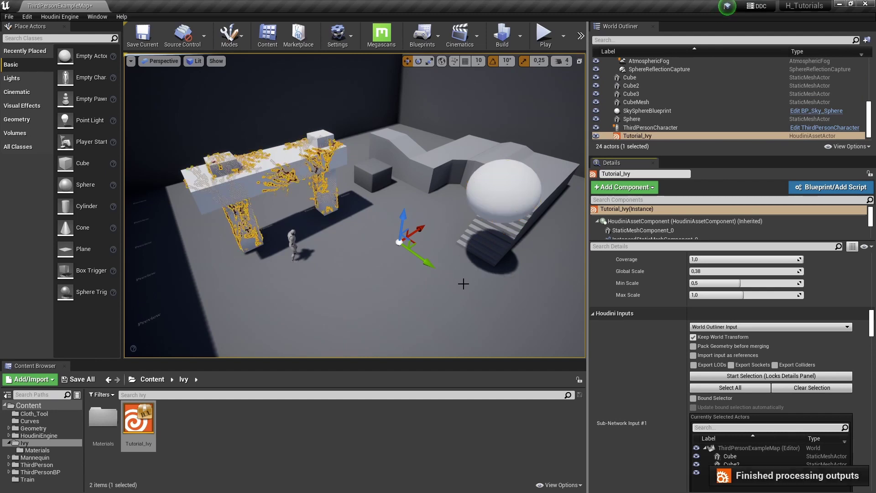
right_drag(460, 282, 434, 291)
key(g)
key(w)
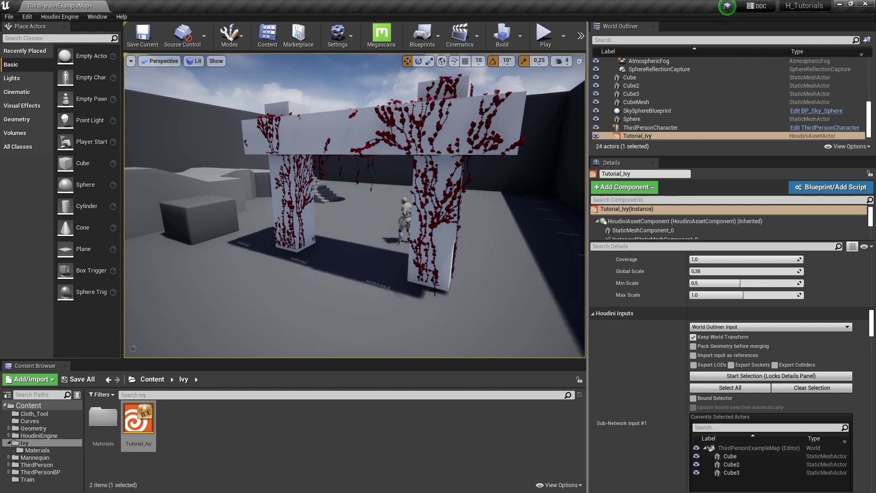
Raise the ivy's Sides branches to 628 in the Tutorial_Ivy details
right_drag(434, 291, 432, 290)
scroll(653, 381, up, 4)
scroll(653, 387, up, 6)
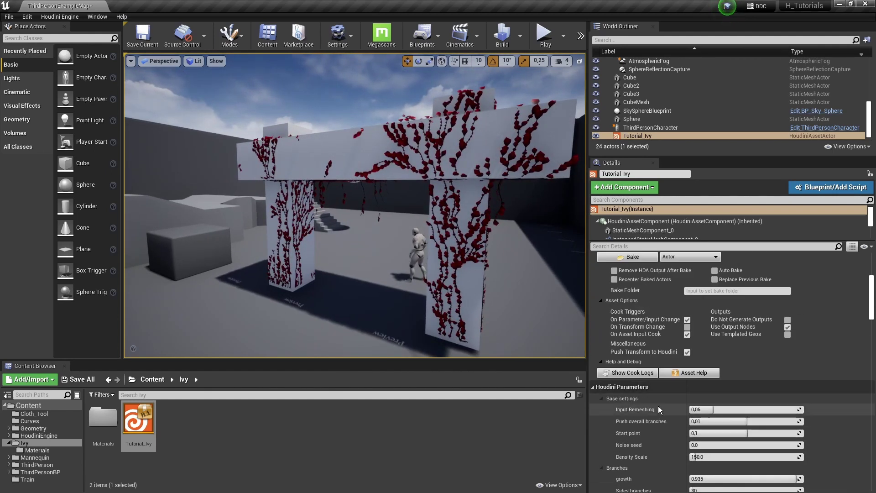
scroll(660, 357, down, 3)
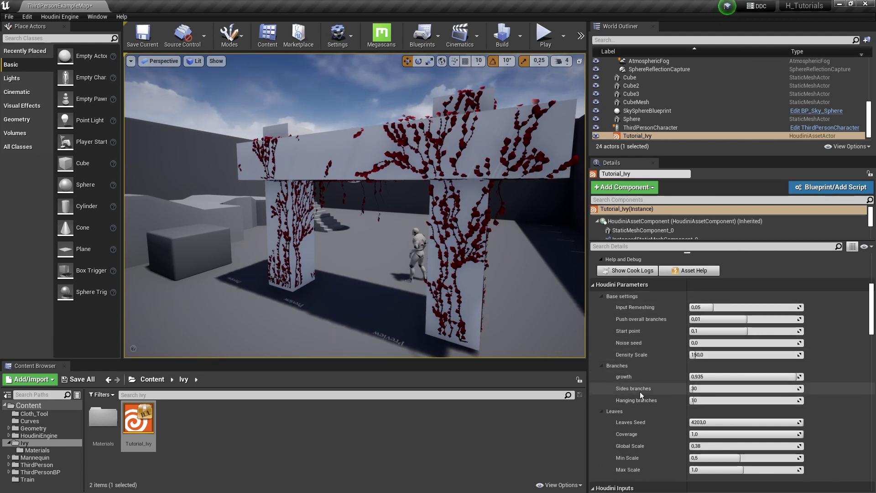
drag(735, 388, 761, 389)
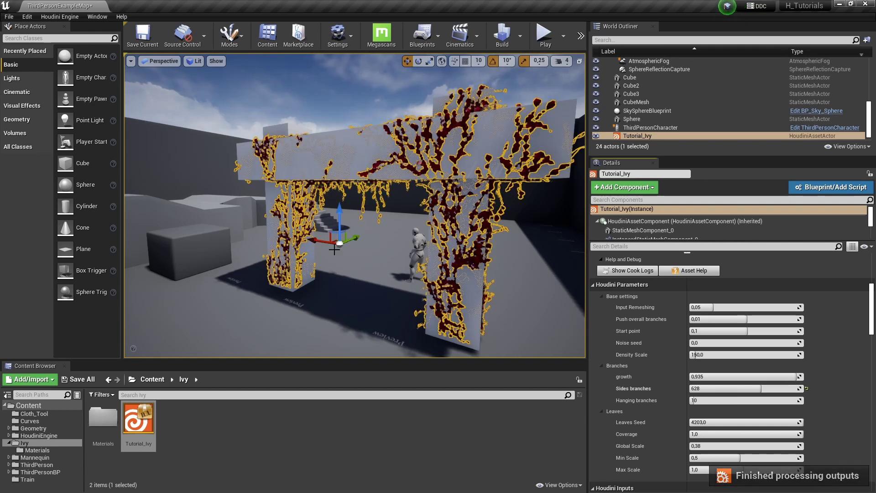
Fly the camera around the ivy-covered arch and deselect Tutorial_Ivy
drag(355, 287, 388, 227)
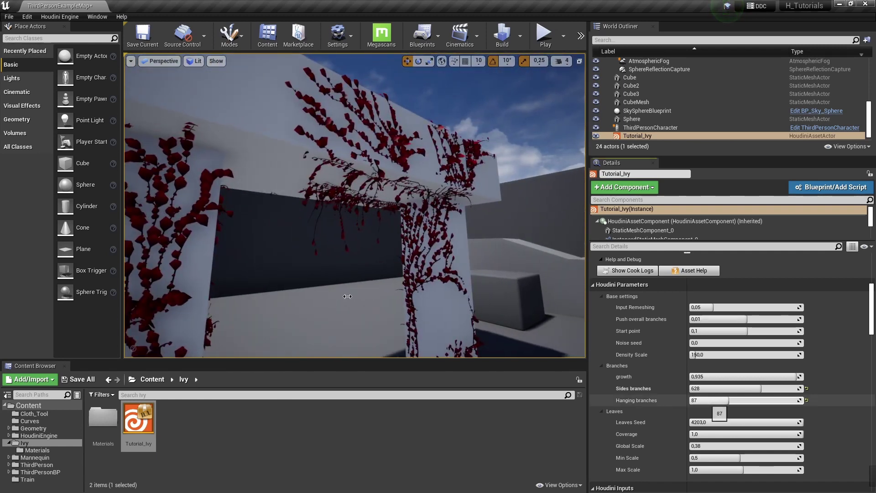
drag(366, 289, 371, 297)
drag(432, 242, 432, 243)
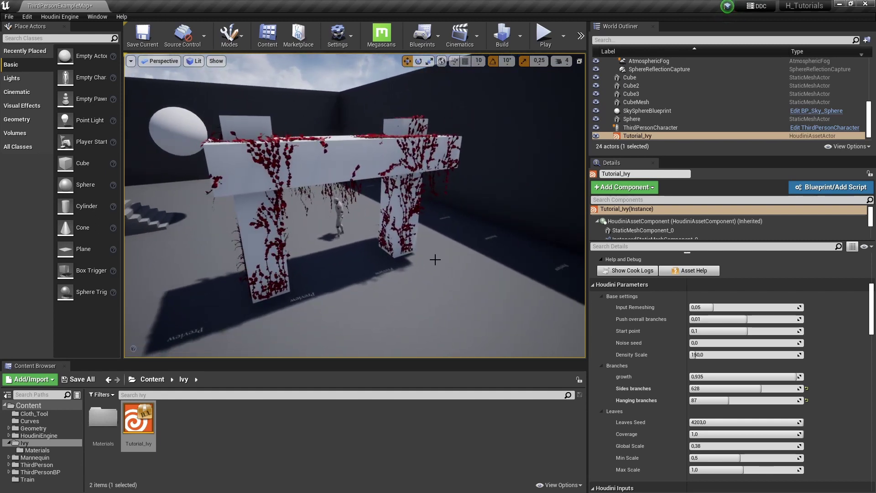
click(228, 444)
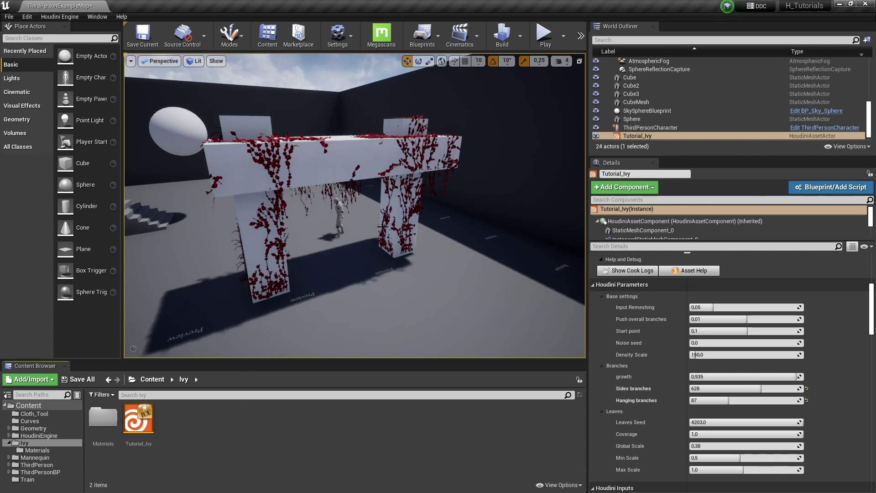
drag(393, 228, 393, 228)
Open the Ivy Materials folder and tumble the ivy model in Houdini
double_click(99, 421)
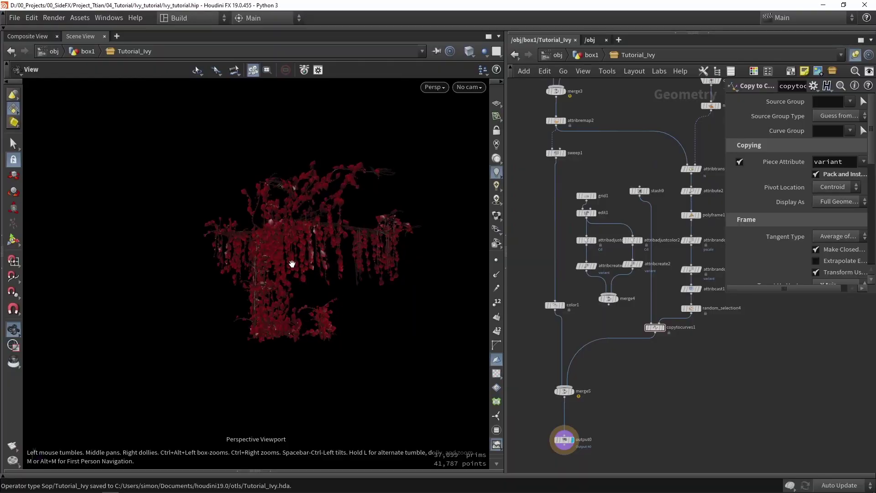
drag(292, 263, 381, 289)
drag(320, 330, 484, 363)
Rearrange stash9 and copytocurves1, and display copytocurves1 with its parameters enlarged
middle_drag(650, 382, 614, 395)
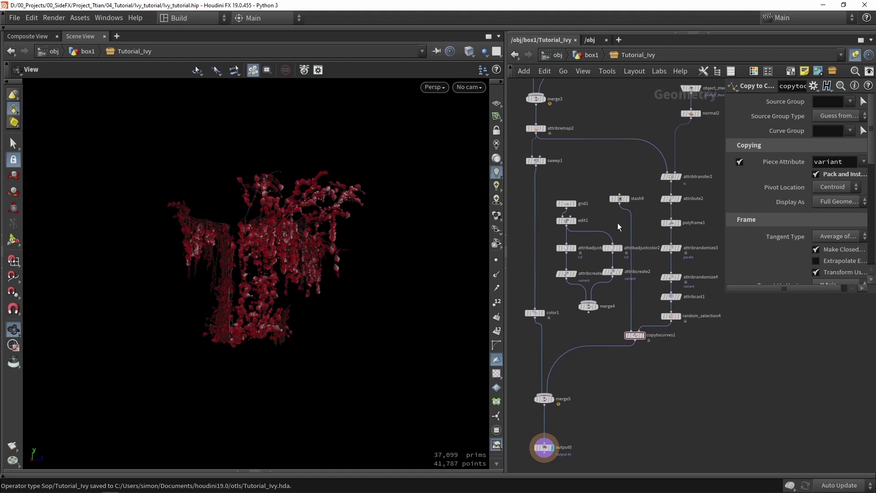
drag(622, 204, 630, 307)
scroll(638, 326, up, 3)
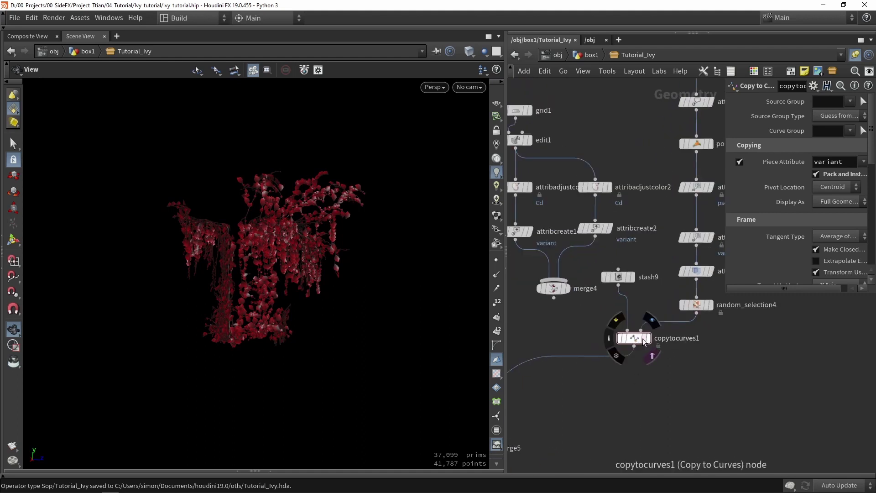
click(643, 335)
drag(651, 350, 647, 386)
drag(727, 296, 630, 314)
scroll(629, 329, down, 5)
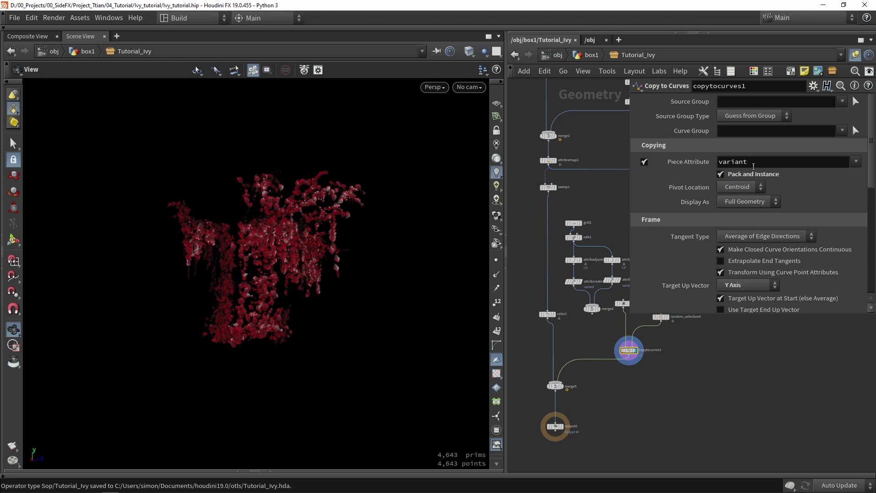
Compare leaves with Pack and Instance off and on, leaving it on
click(721, 174)
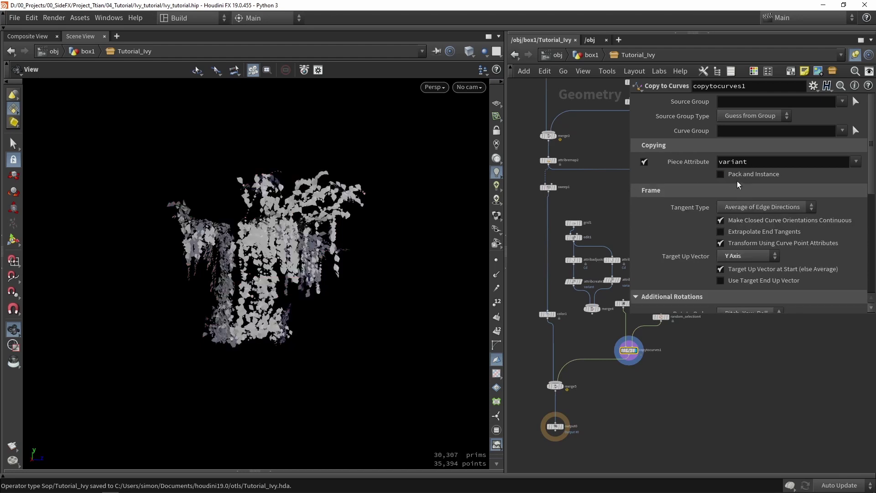
drag(471, 317, 281, 300)
scroll(281, 299, up, 5)
scroll(280, 299, up, 5)
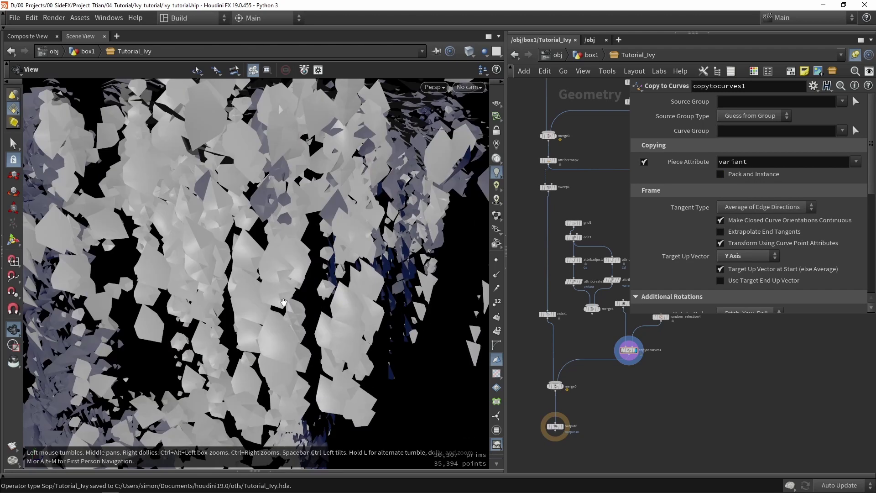
scroll(281, 300, down, 5)
drag(361, 259, 273, 255)
click(755, 174)
click(755, 174)
click(755, 174)
click(756, 174)
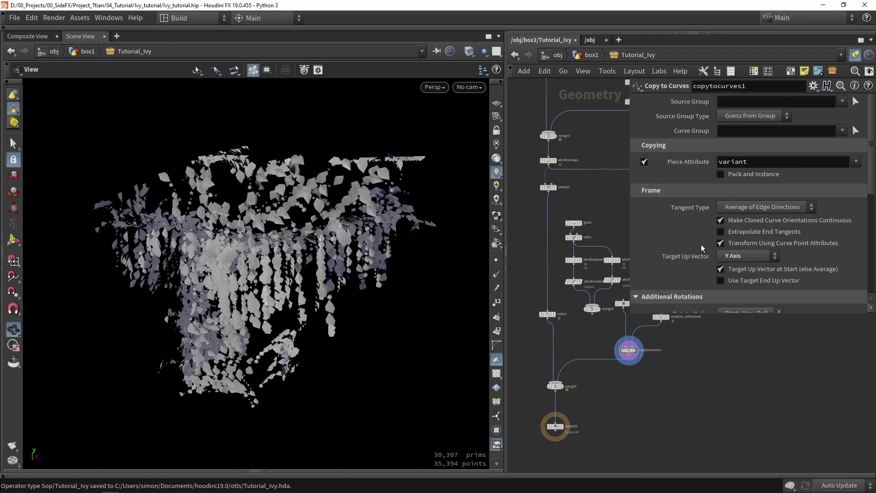
click(727, 175)
Insert an Unpack node between copytocurves1 and merge5 and display it
key(Tab)
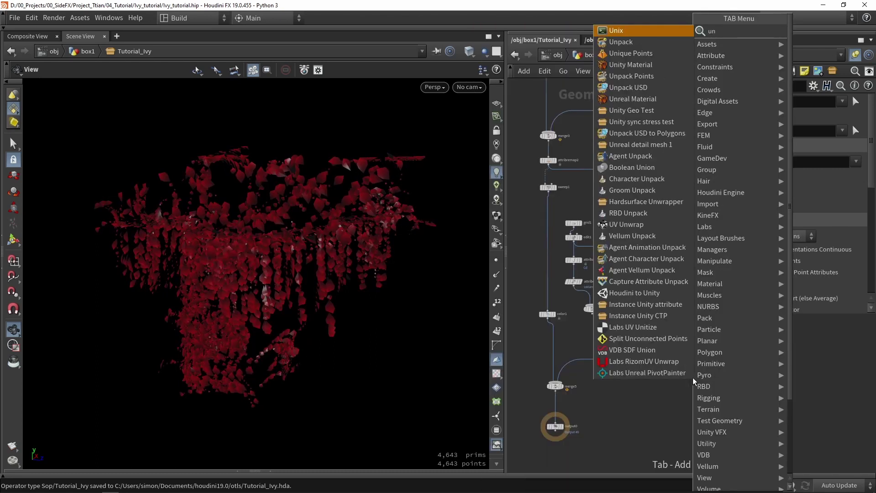
text(unpack)
key(Return)
click(591, 365)
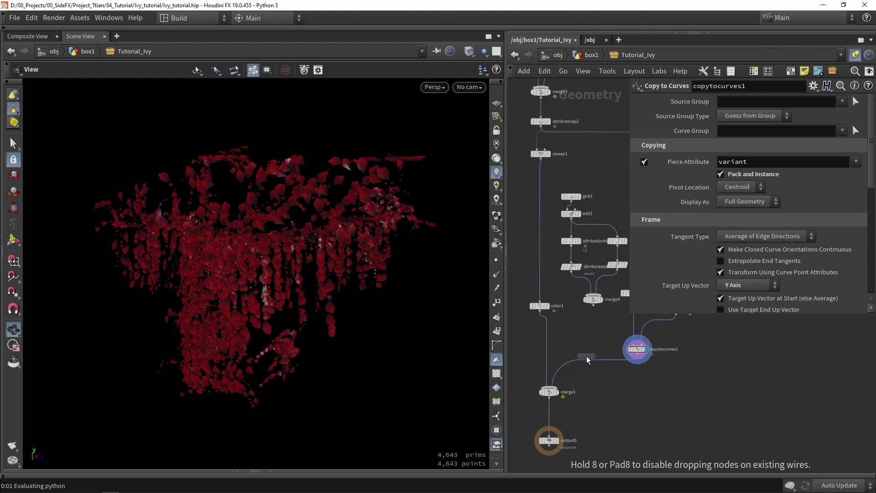
scroll(591, 365, up, 5)
drag(600, 381, 691, 377)
click(718, 370)
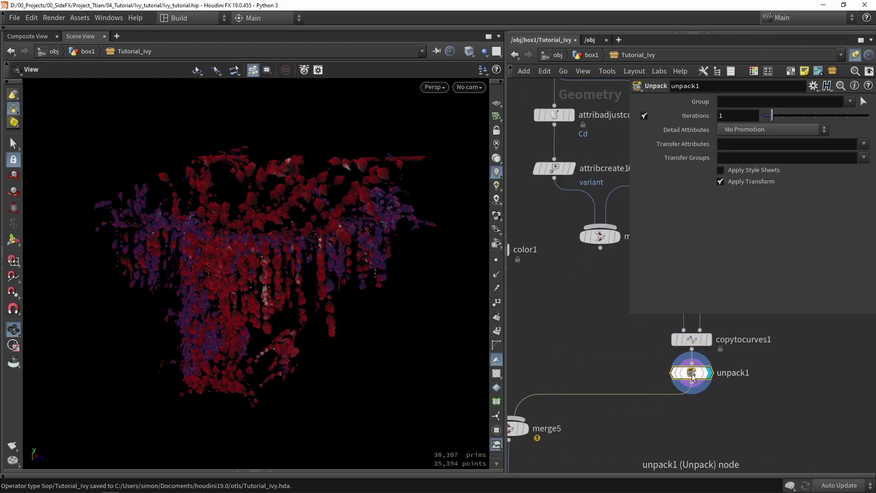
Bypass and re-enable unpack1 to compare the ivy leaves
mouse_move(692, 378)
click(669, 349)
click(669, 349)
right_drag(277, 254, 359, 227)
drag(359, 228, 320, 255)
Tidy the network by moving merge5 and output0 lower and shrinking the parameter pane
middle_drag(577, 362, 585, 268)
scroll(584, 267, down, 3)
drag(581, 382, 538, 359)
click(624, 326)
drag(629, 314, 724, 258)
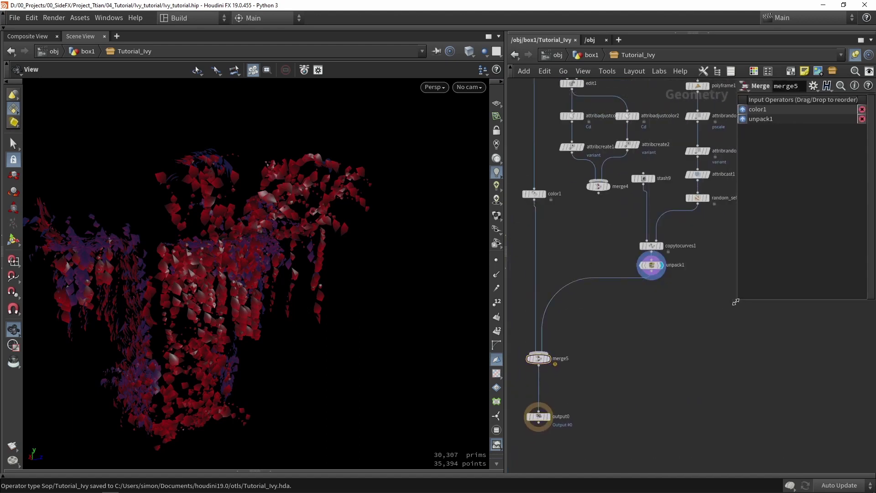
scroll(683, 322, down, 3)
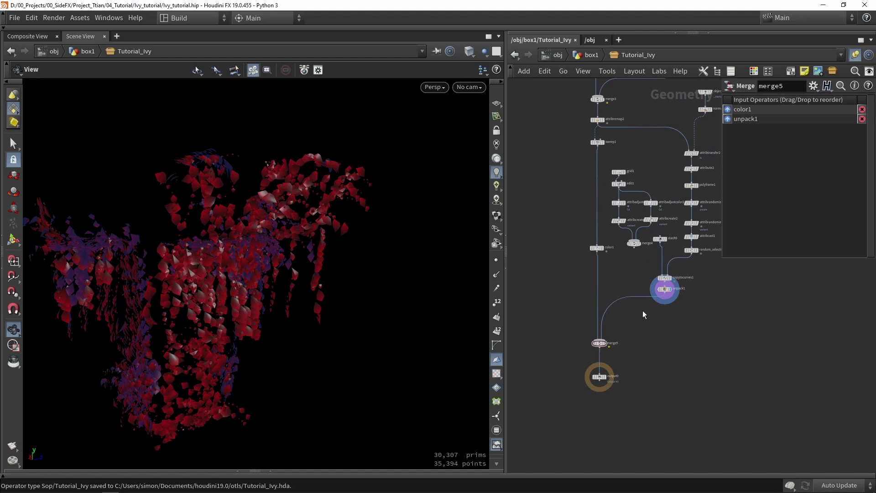
Switch the viewport to UV View and toggle unpack1's bypass to compare leaf UVs
key(space+5)
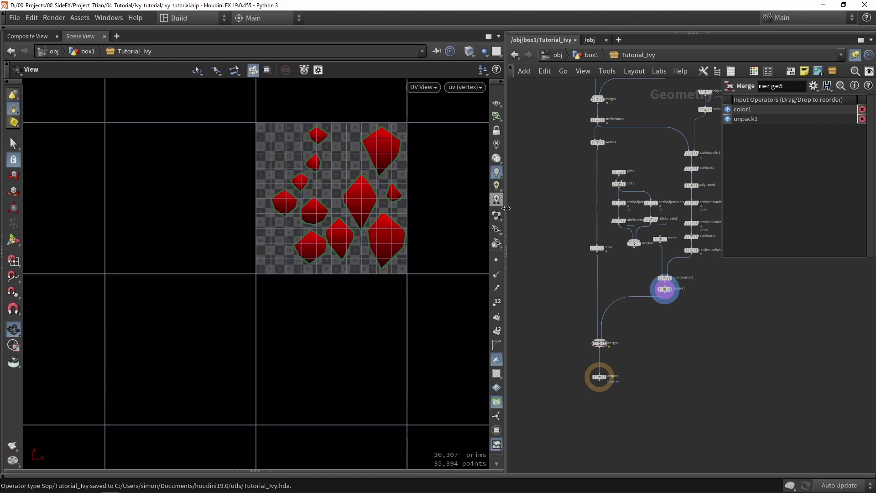
scroll(397, 178, up, 2)
scroll(392, 206, up, 1)
scroll(663, 281, up, 4)
click(631, 302)
click(630, 302)
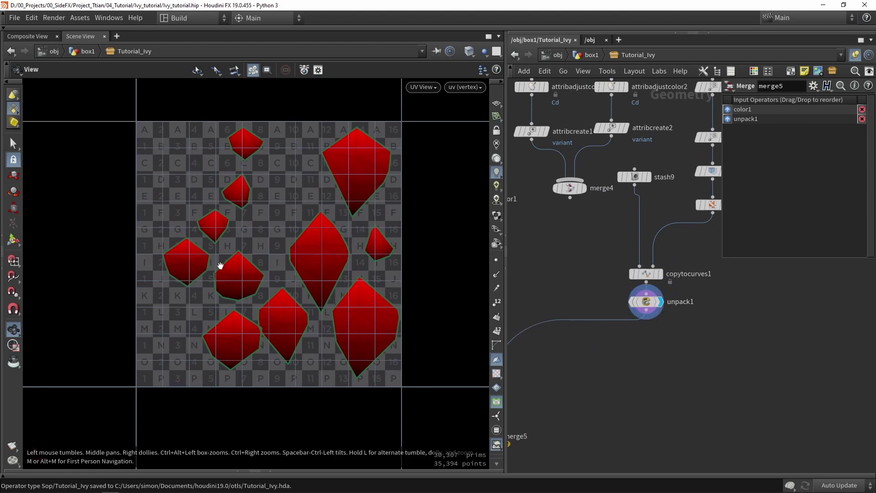
Check the leaf atlas image for reference, then close it
key(alt+Tab)
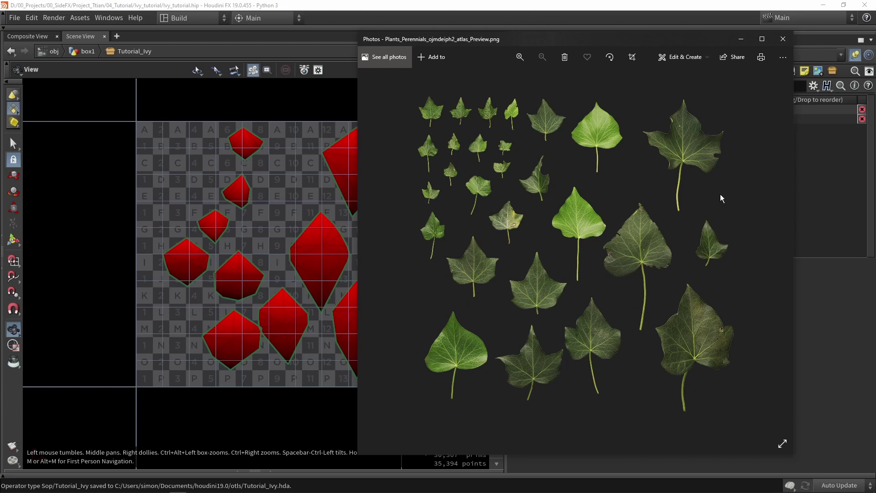
click(784, 44)
middle_drag(627, 371, 648, 346)
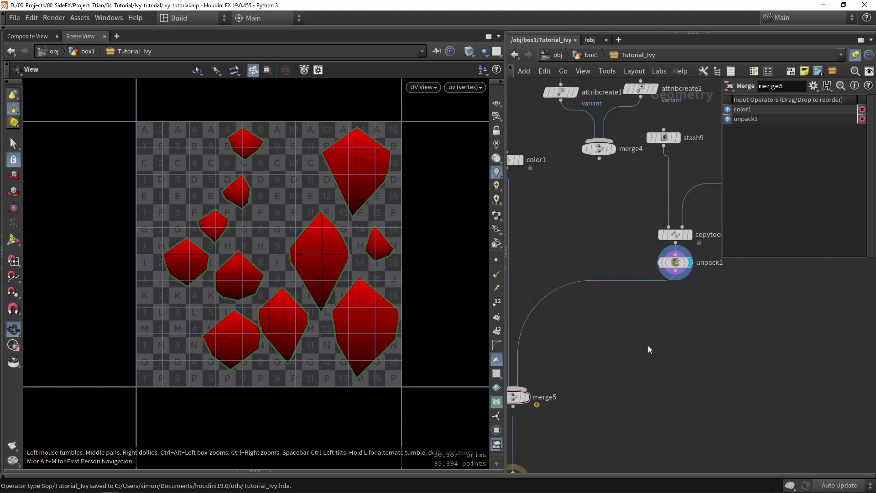
Insert an Unreal Material node between unpack1 and merge5 and display it
key(Tab)
text(unrea)
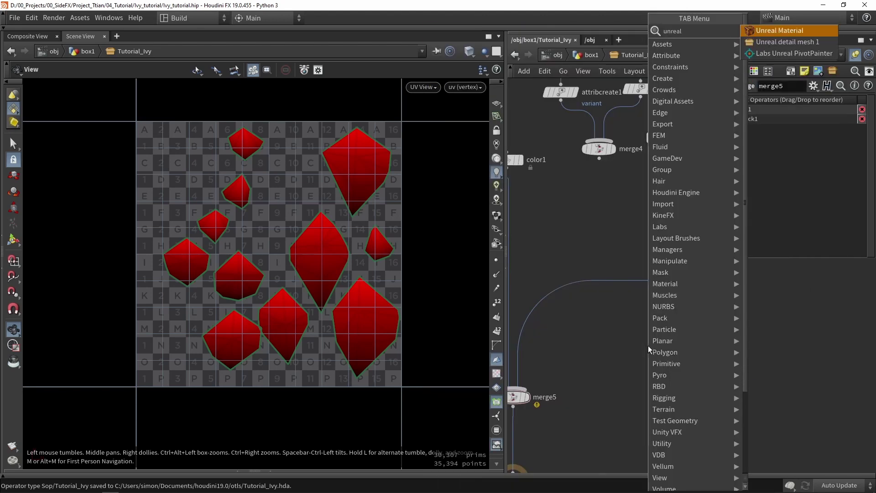
key(Return)
click(645, 354)
drag(645, 354, 736, 350)
scroll(648, 301, up, 3)
scroll(736, 350, down, 2)
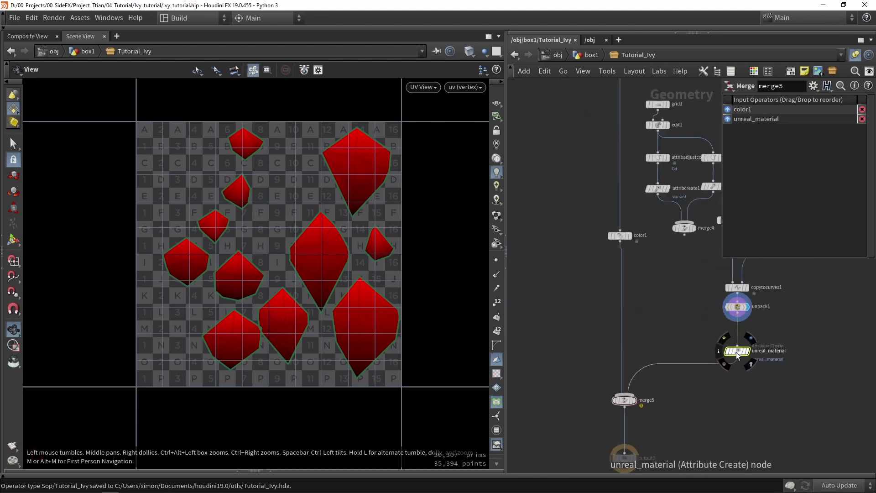
middle_drag(734, 349, 654, 351)
click(655, 351)
Enlarge the parameter pane and inspect the placeholder material path
drag(723, 259, 522, 318)
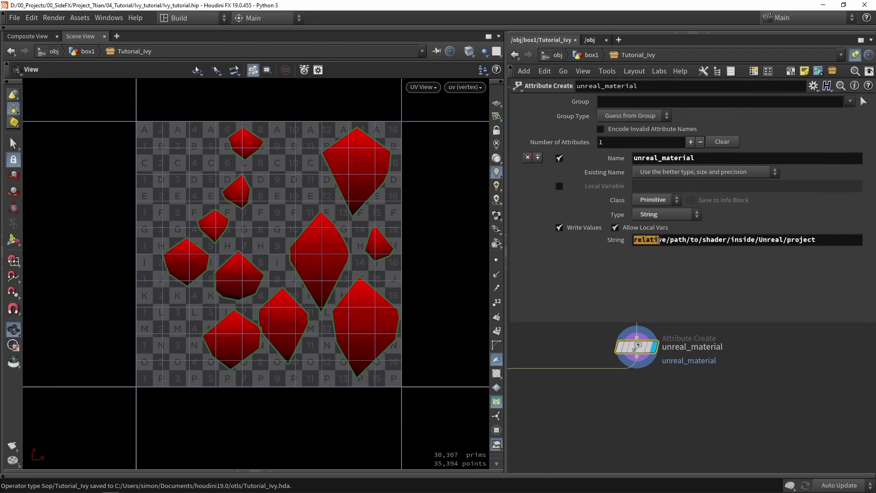
drag(673, 240, 819, 247)
click(794, 280)
Copy the M_Ivy material's reference from Unreal's Ivy Materials folder
key(alt+Tab)
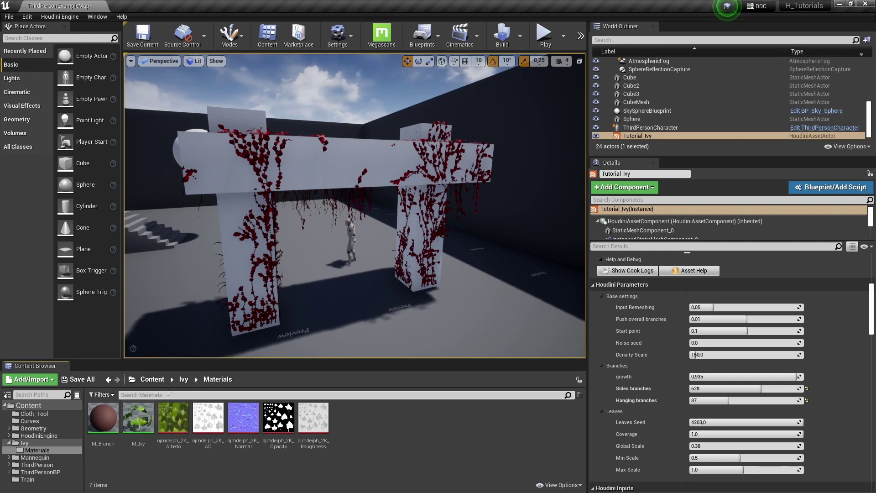
click(140, 411)
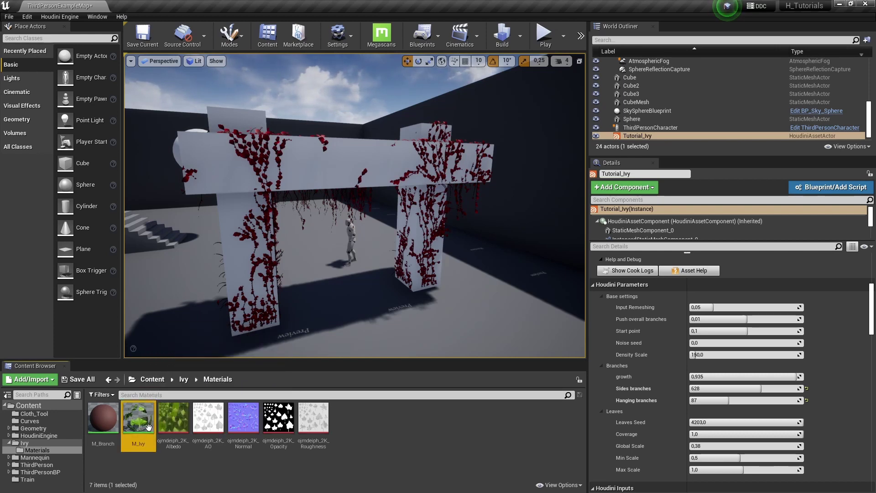
right_click(138, 422)
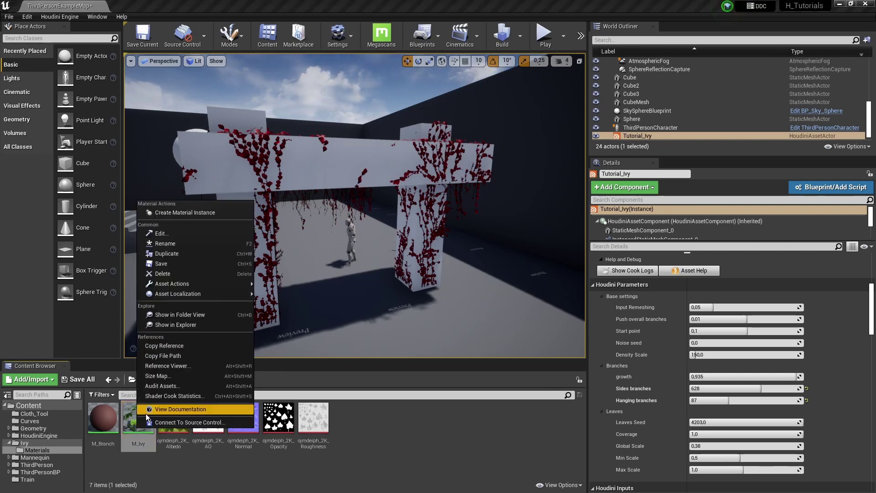
click(182, 348)
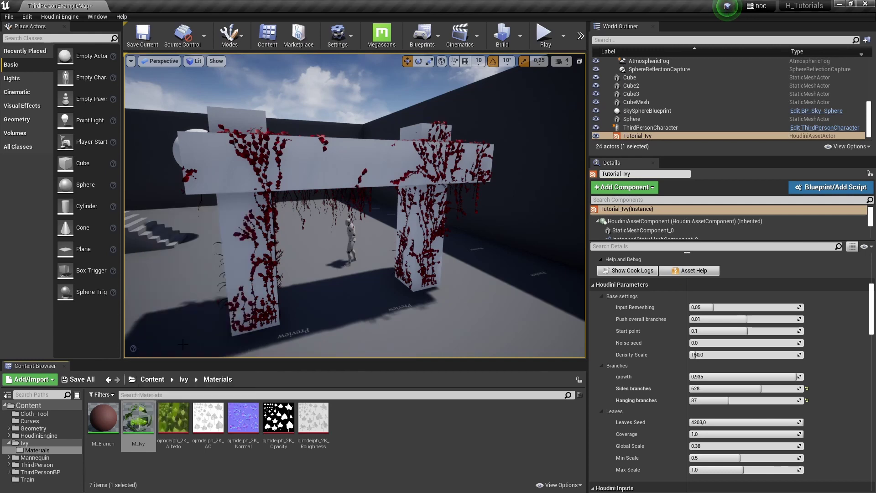
click(446, 437)
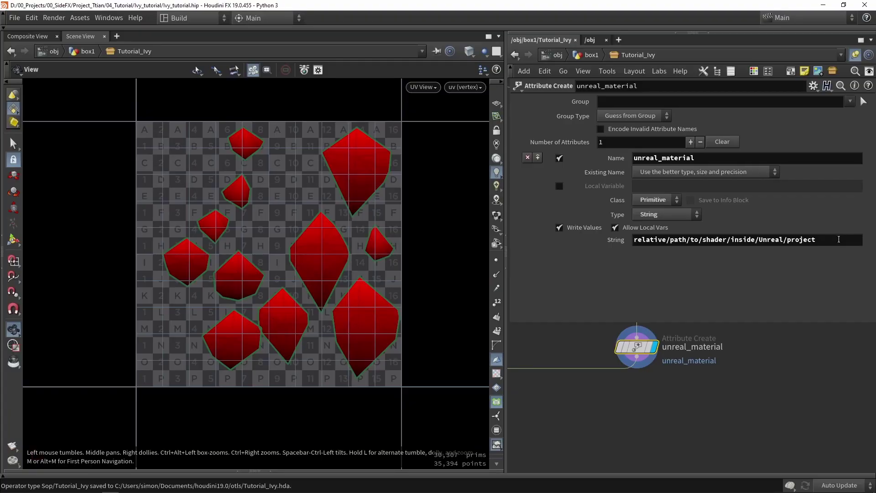
Replace the unreal_material String with Material'/Game/Ivy/Materials/M_Ivy.M_Ivy'
drag(839, 239, 663, 231)
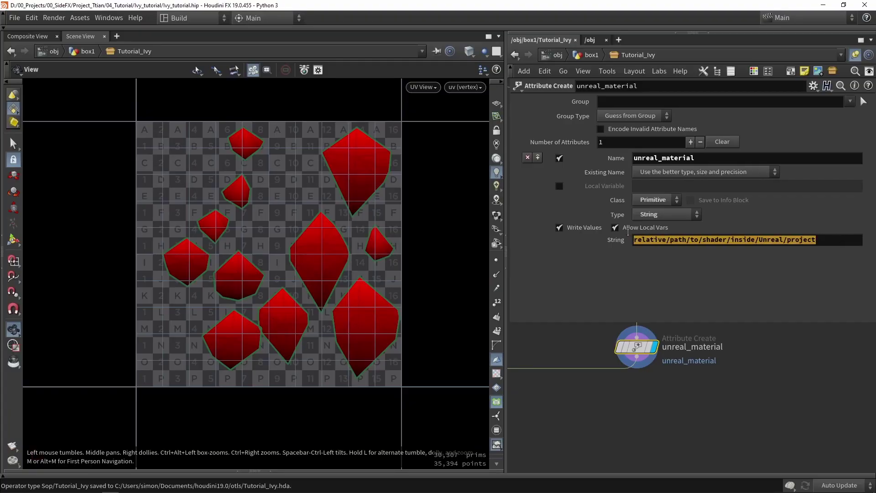
key(BackSpace)
key(ctrl+v)
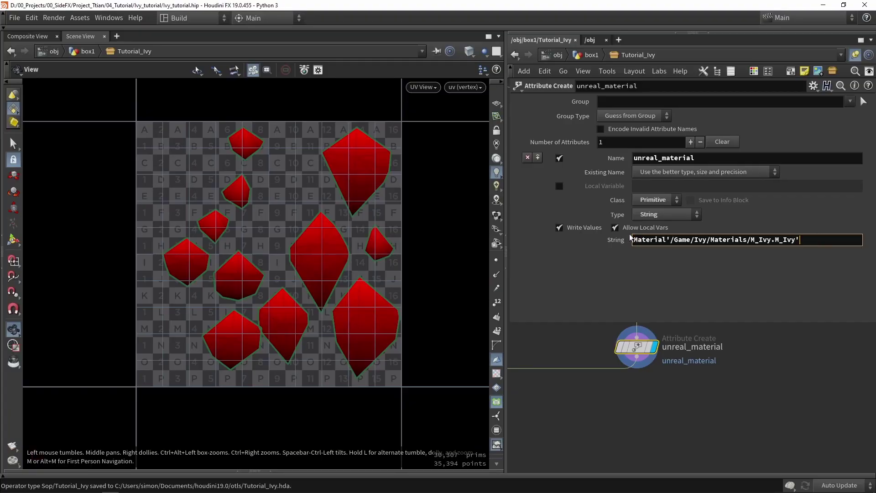
click(657, 267)
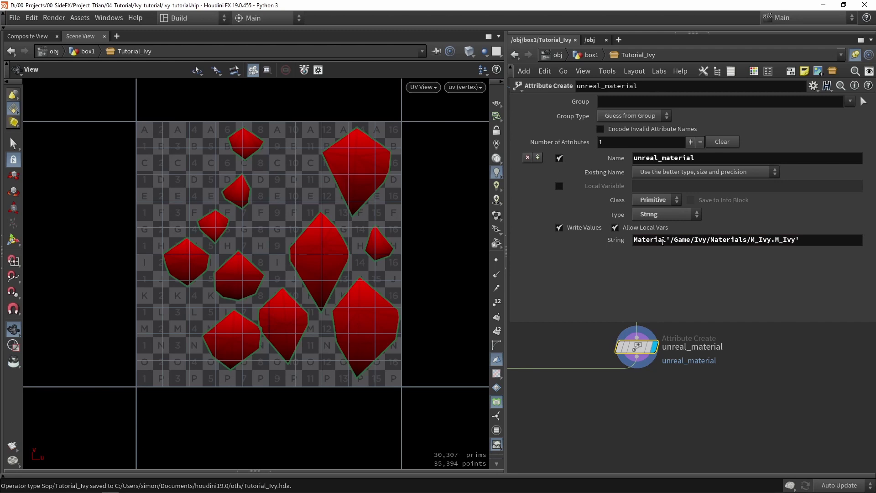
drag(637, 239, 674, 242)
click(674, 241)
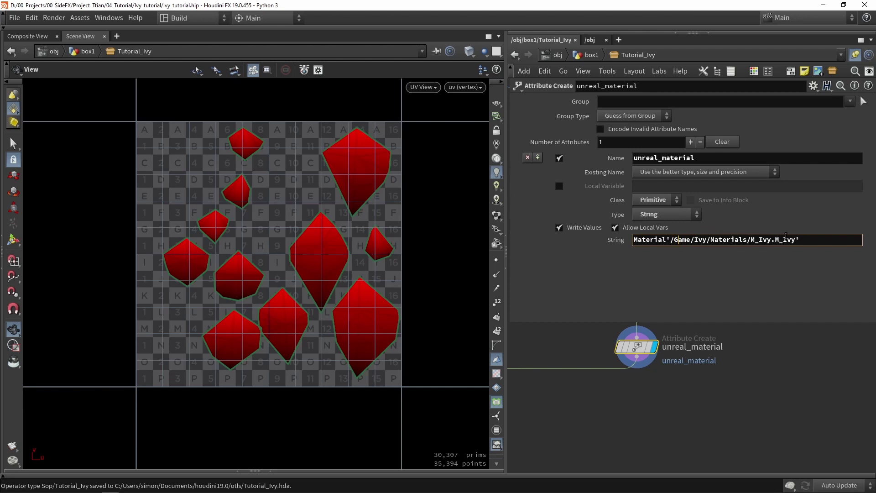
Display the color1 branch output and orbit the perspective view around the ivy curves
scroll(757, 387, down, 3)
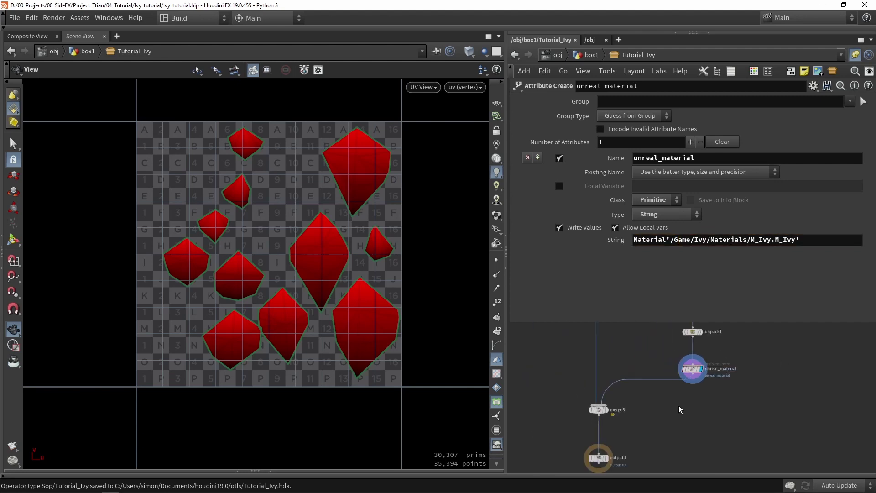
middle_drag(627, 353, 660, 376)
click(632, 337)
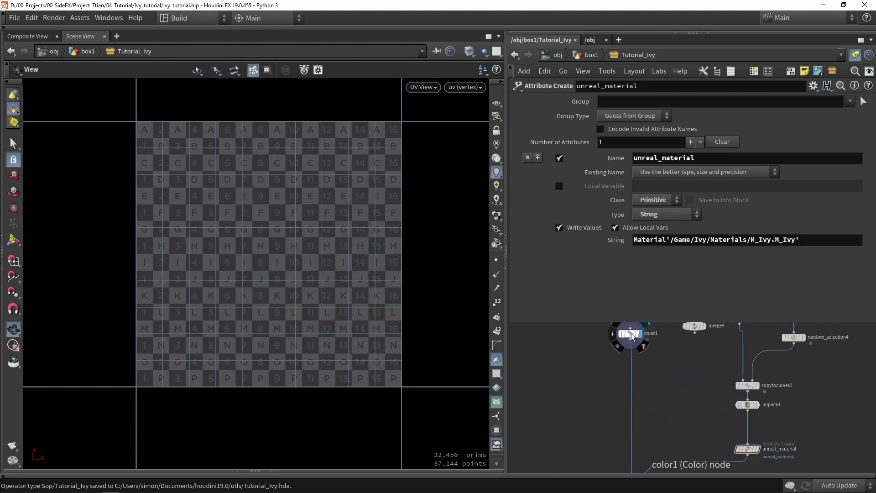
click(632, 337)
key(space+1)
key(g)
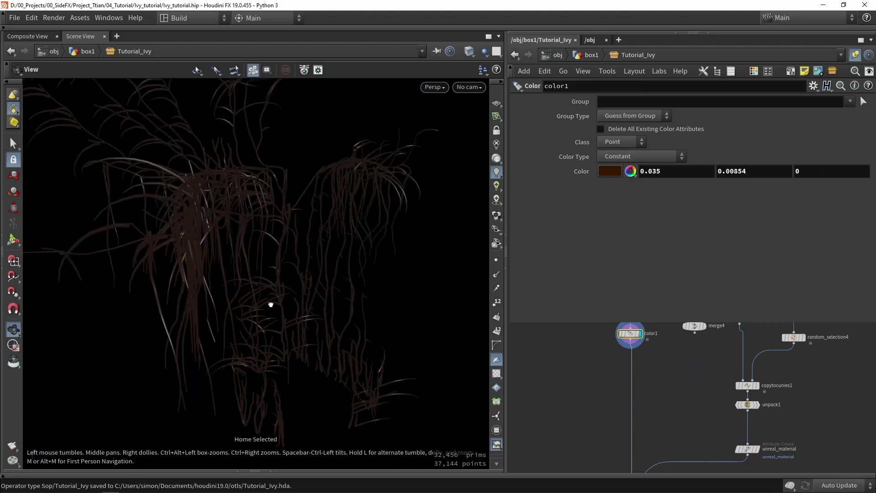
drag(266, 300, 443, 295)
Add an Unreal material attribute node, unreal_material1, under color1 beside unreal_material
key(Tab)
text(unreal)
key(Return)
click(574, 379)
scroll(574, 379, up, 3)
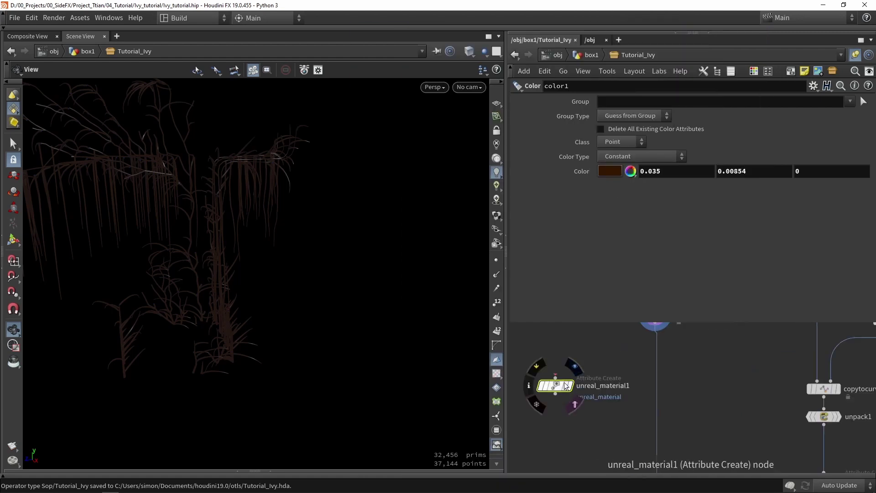
drag(636, 370, 643, 419)
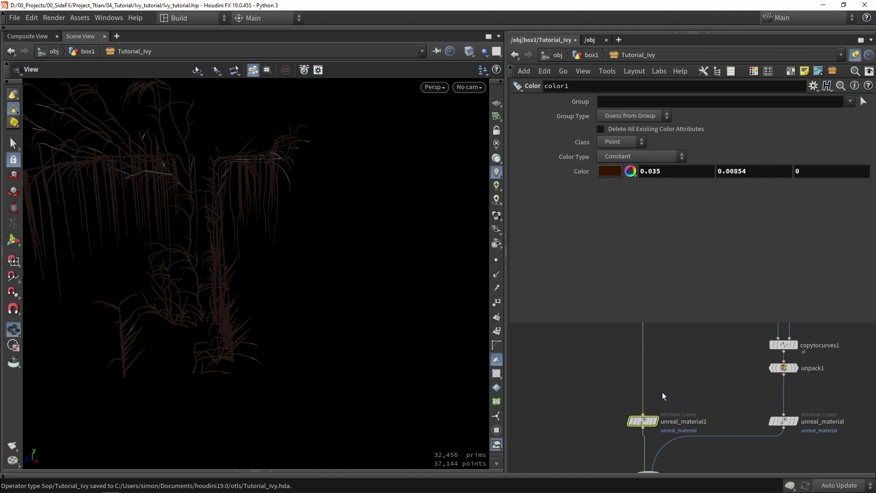
click(645, 423)
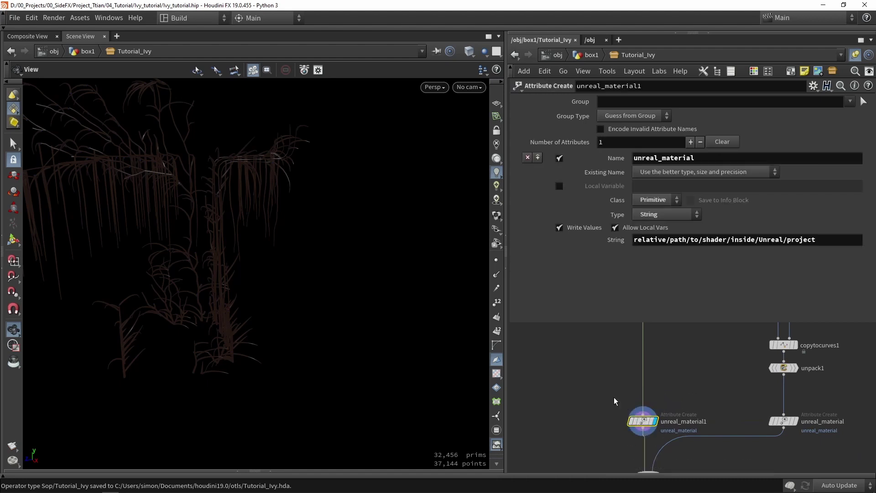
scroll(606, 391, down, 3)
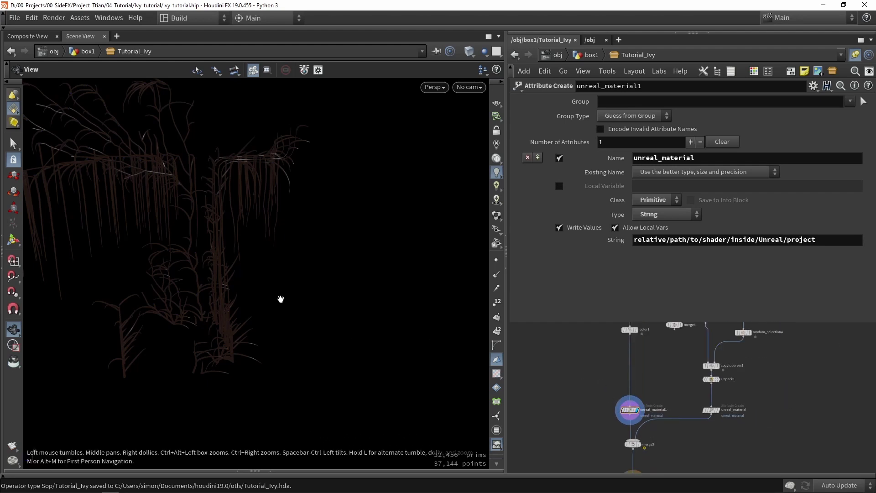
key(space+5)
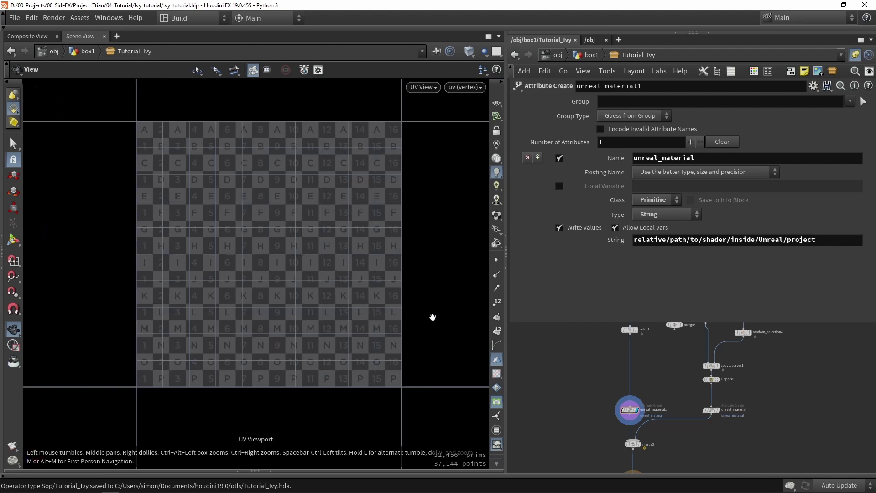
Enable Compute UVs on sweep1's UVs and Attributes options and frame the UV strip
middle_drag(614, 356, 614, 408)
scroll(609, 347, up, 2)
click(641, 369)
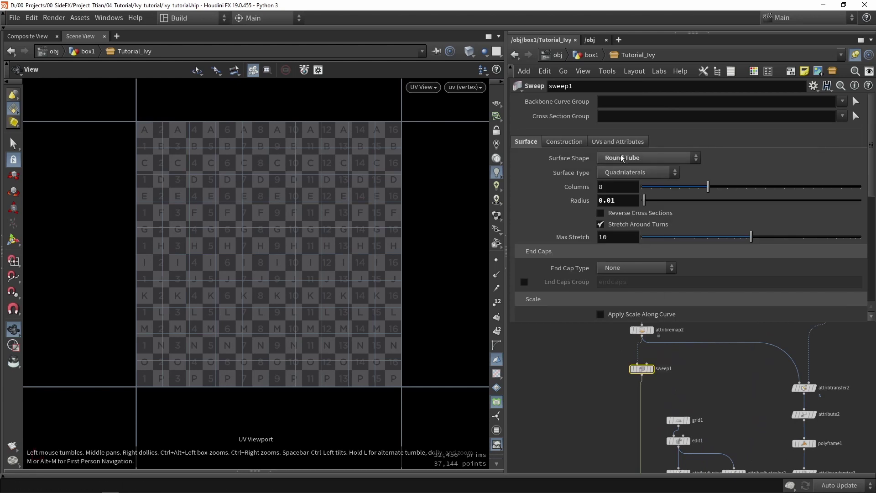
click(607, 143)
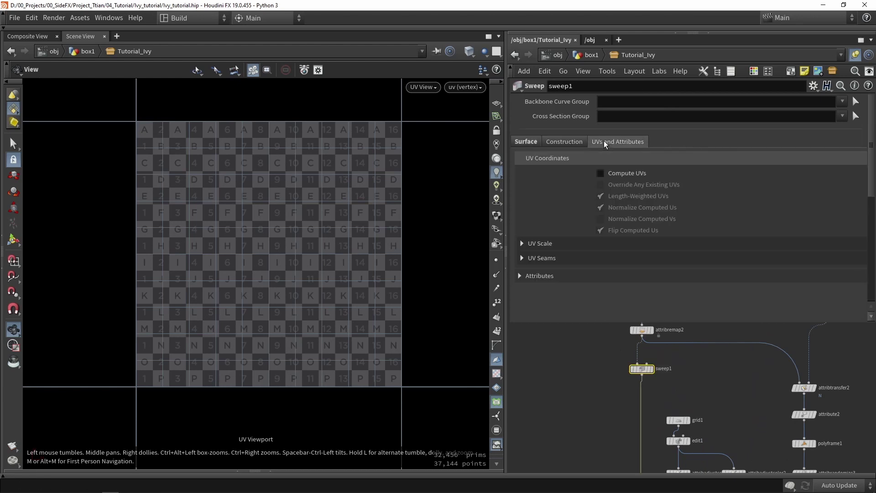
click(623, 175)
key(g)
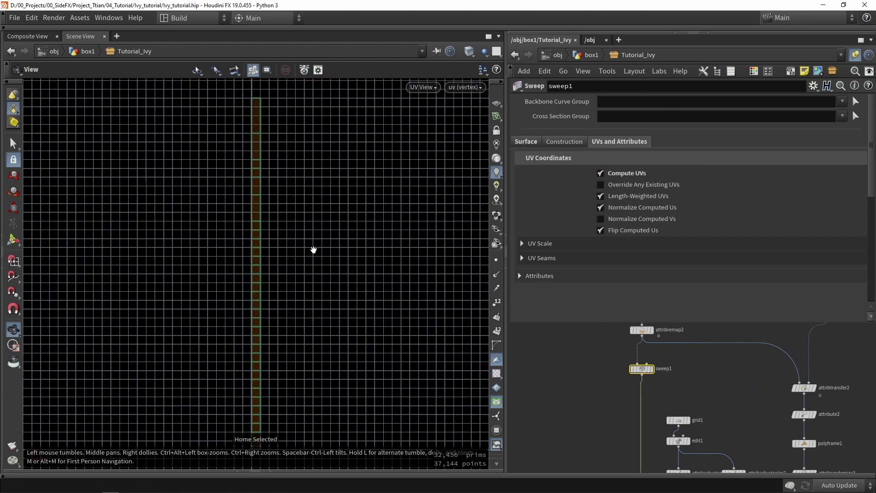
scroll(284, 392, up, 8)
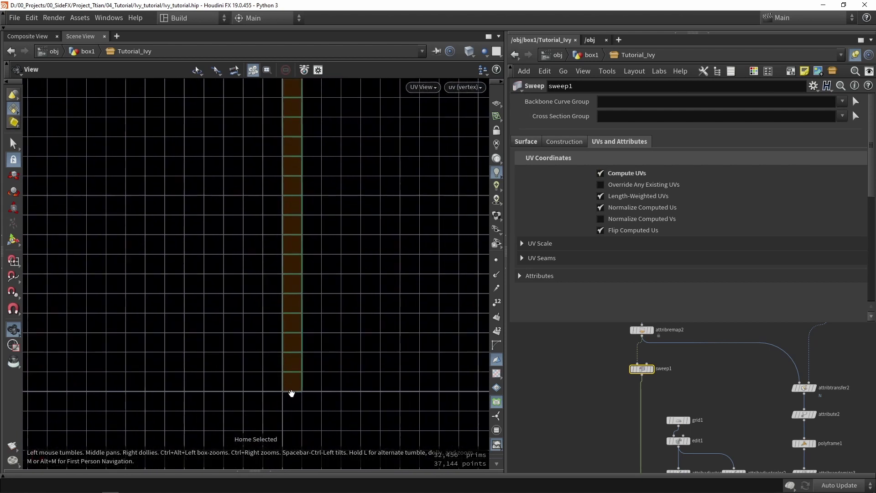
Return the viewport to perspective and bring up unreal_material1's parameters
key(space+1)
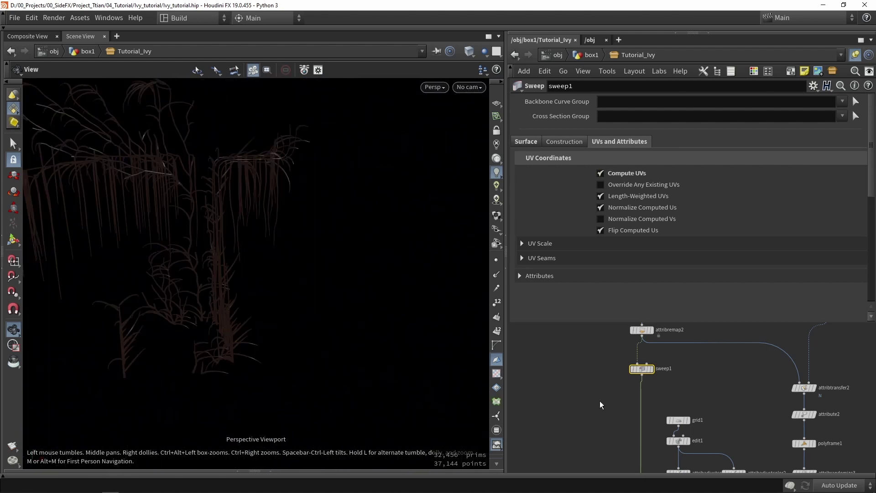
scroll(610, 409, down, 3)
middle_drag(625, 485, 625, 432)
click(624, 428)
Copy Reference on M_Branch in the Content Browser's Ivy Materials folder
scroll(639, 379, up, 3)
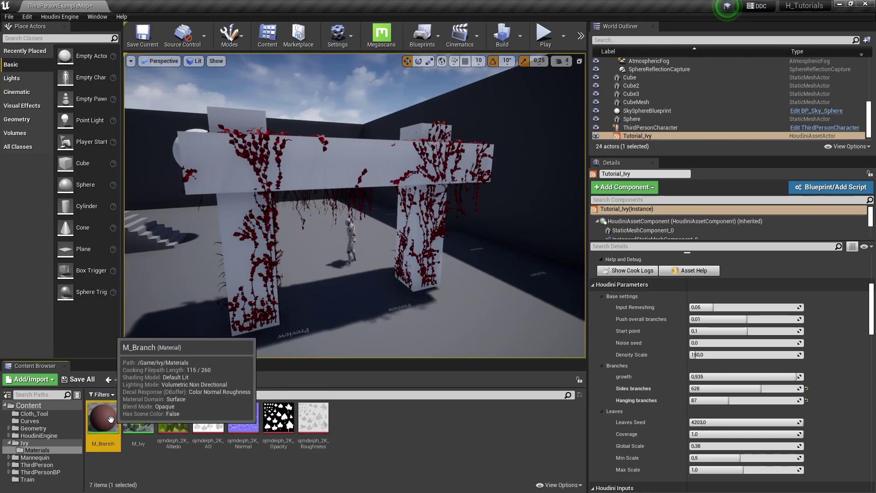
right_click(111, 420)
click(162, 338)
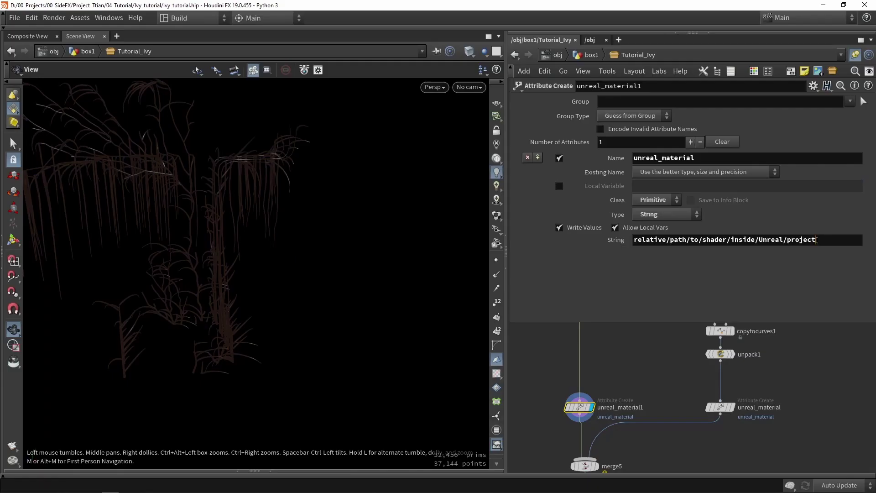
Replace unreal_material1's String with Material'/Game/Ivy/Materials/M_Branch.M_Branch'
drag(817, 241, 627, 242)
key(BackSpace)
key(ctrl+v)
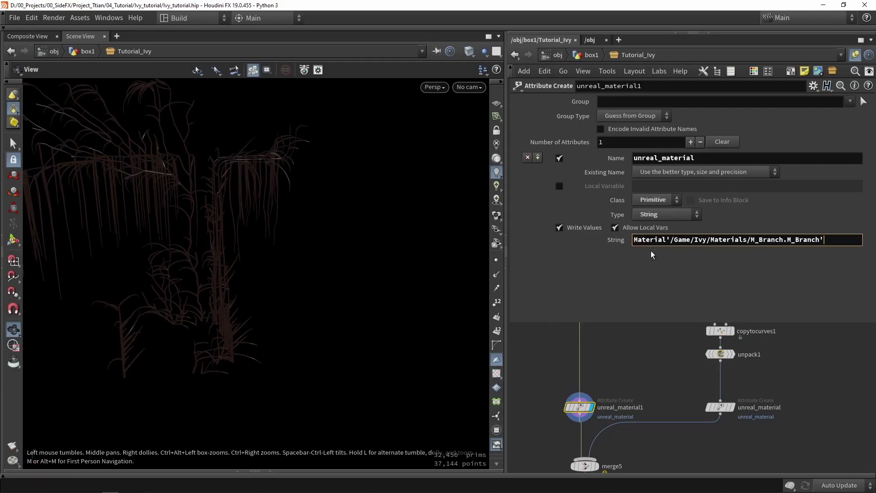
Select output0 and save the Tutorial_Ivy digital asset from the Assets menu
scroll(657, 362, down, 5)
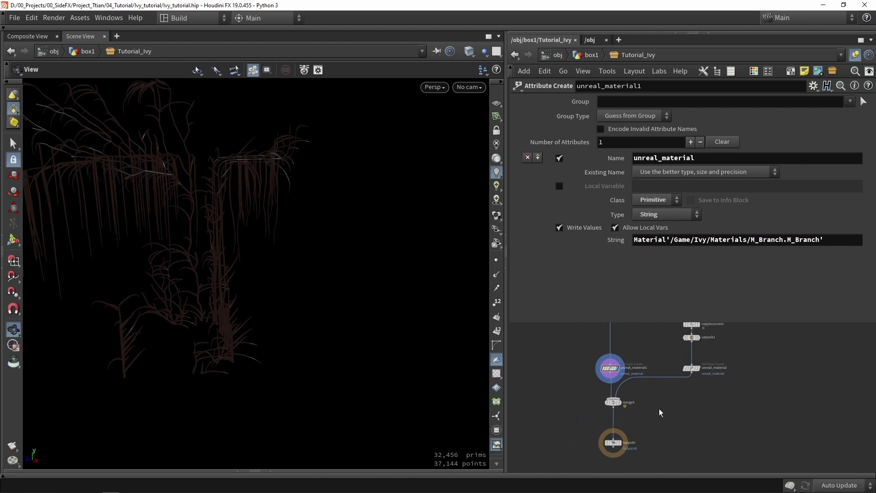
drag(585, 424, 668, 453)
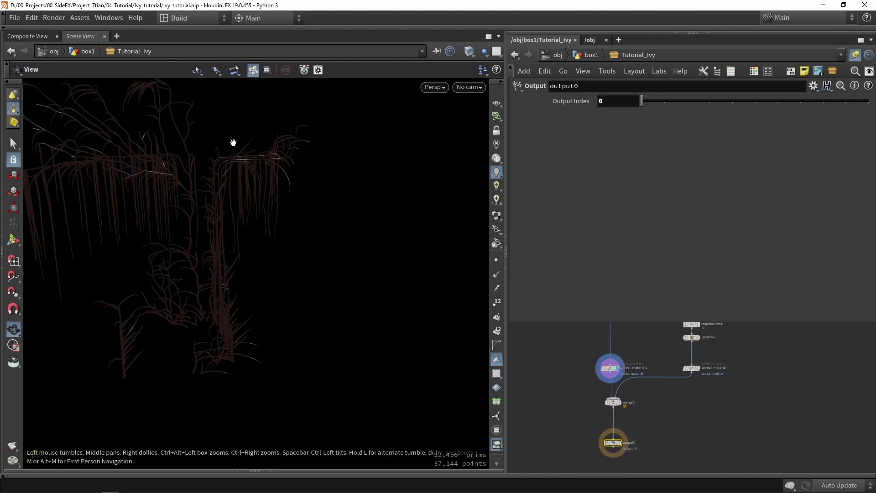
click(71, 19)
mouse_move(134, 85)
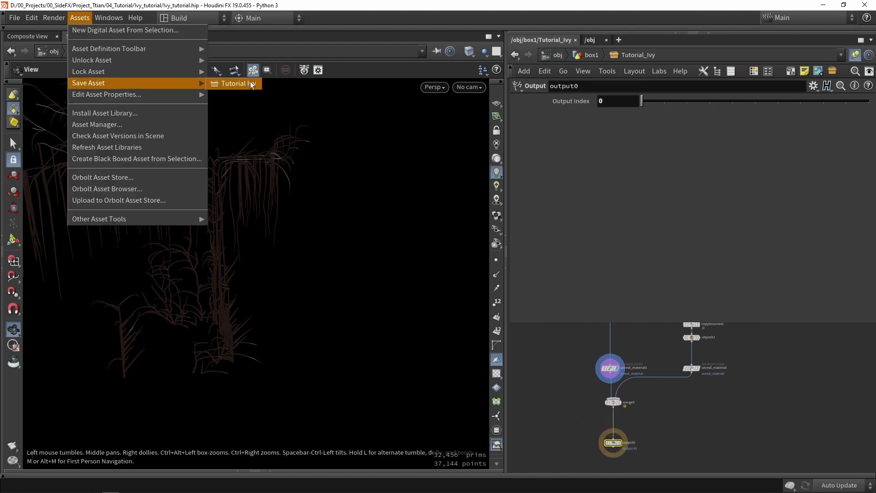
click(251, 86)
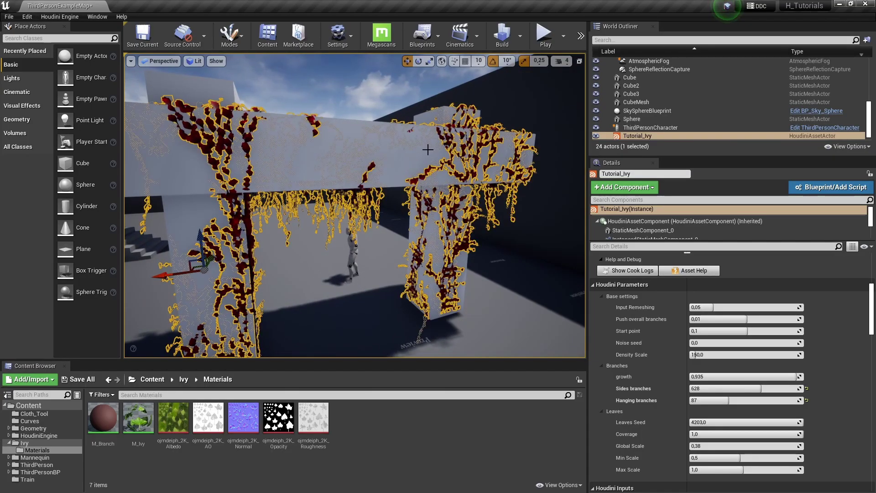
Rebuild the Tutorial_Ivy actor via Houdini Engine and fly in to inspect the green-leaved ivy
right_drag(365, 175, 365, 187)
scroll(705, 385, up, 10)
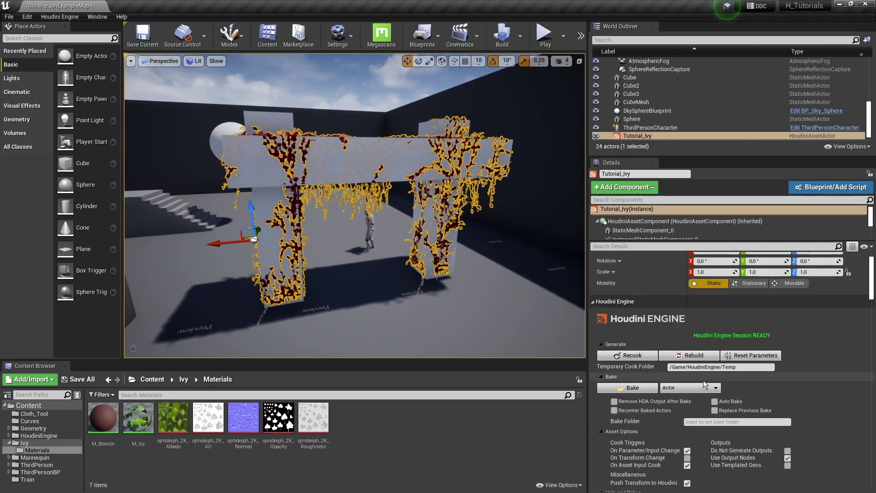
click(689, 355)
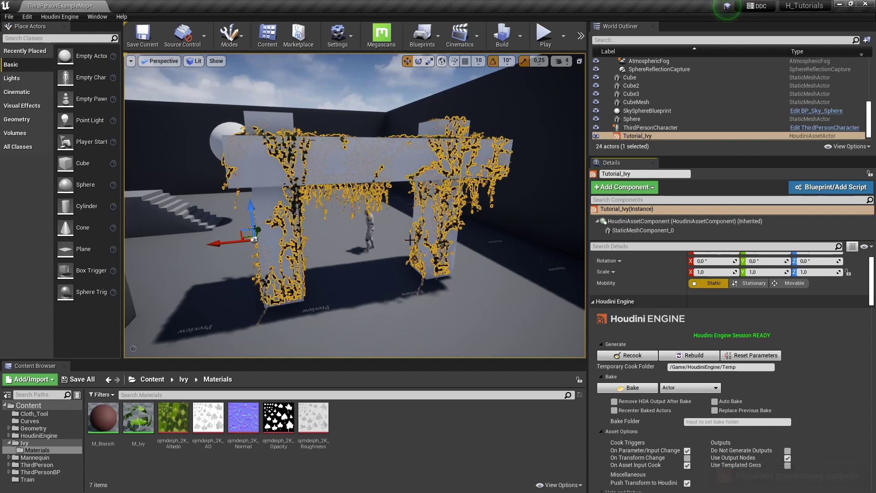
right_drag(426, 251, 425, 251)
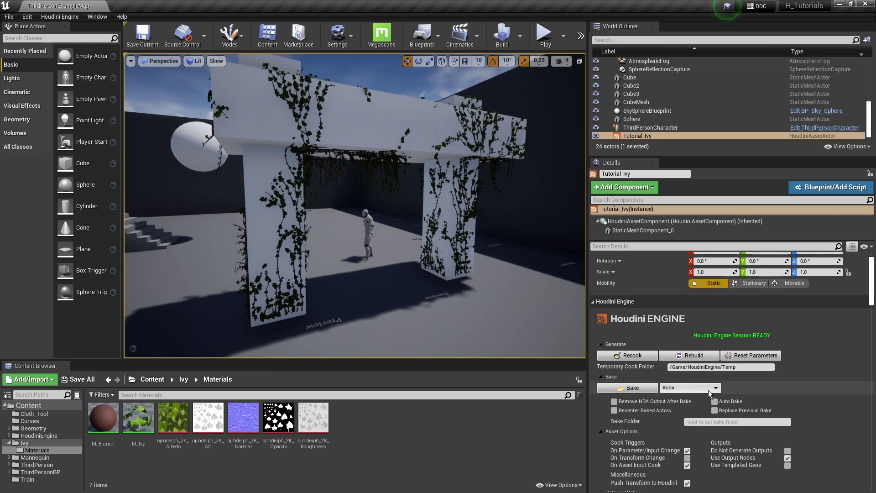
Raise the Leaves Global Scale from 0.38 to about 0.71 and preview the larger leaves
scroll(705, 378, down, 10)
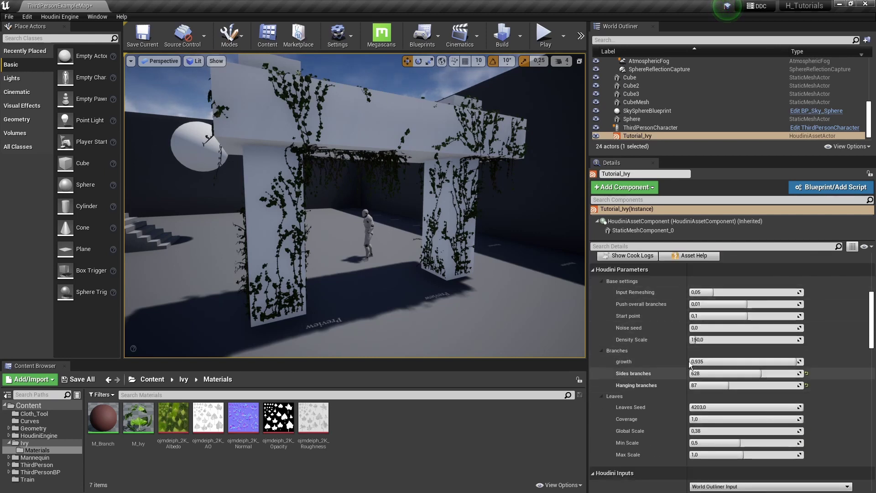
scroll(661, 313, down, 3)
scroll(649, 379, down, 1)
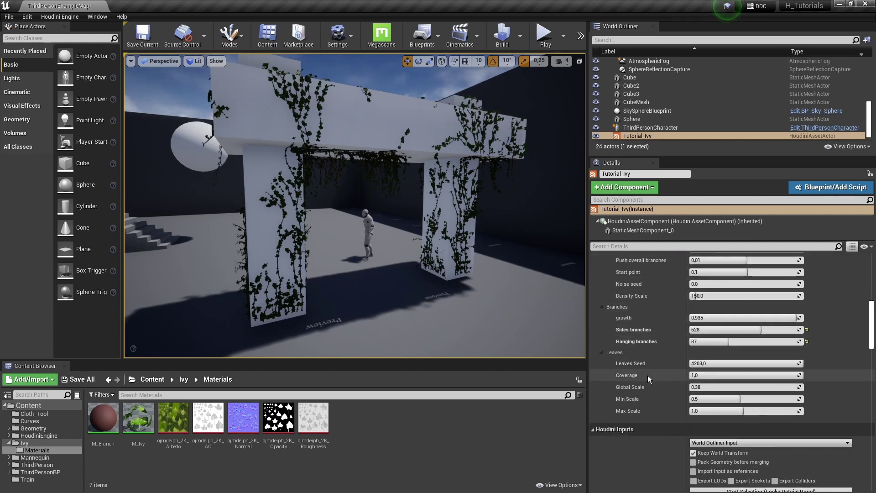
drag(711, 387, 742, 387)
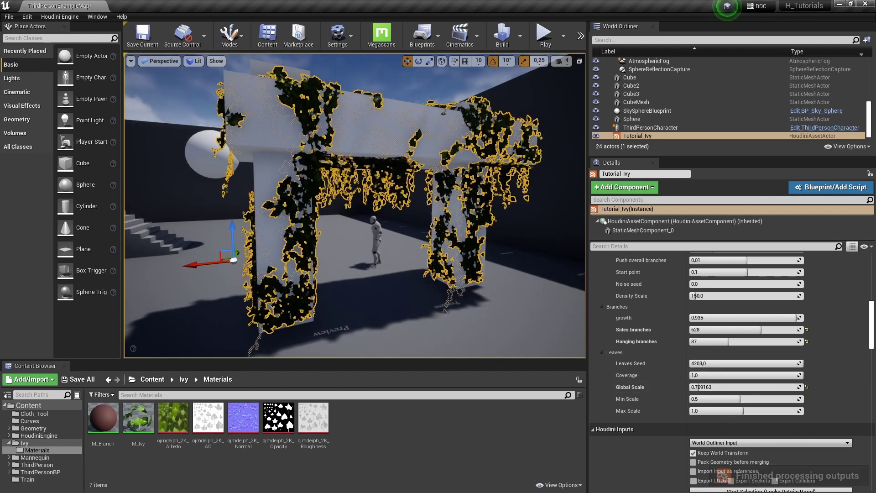
key(g)
right_drag(355, 205, 254, 286)
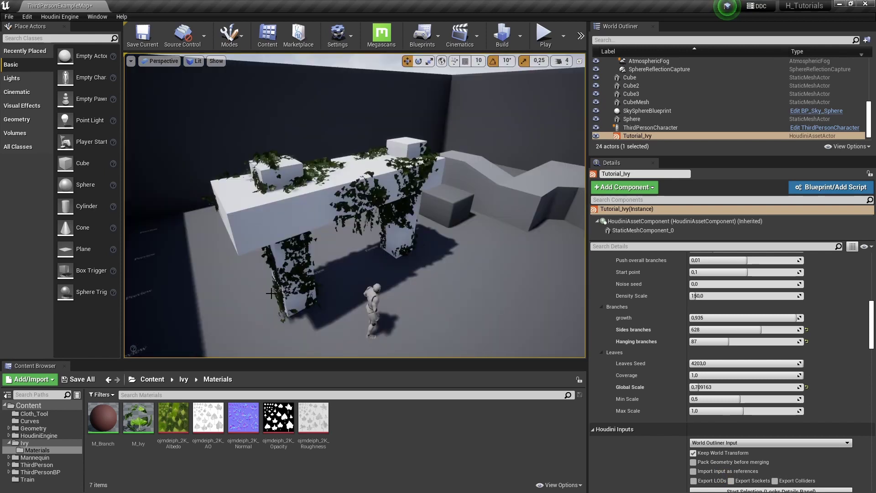
Open M_Ivy maximized and move its output node well right of the five Texture Samples
double_click(138, 417)
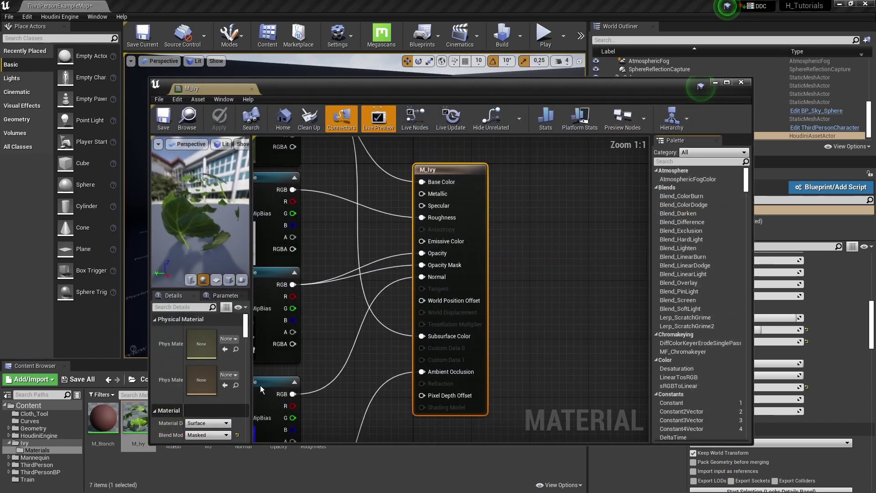
scroll(447, 326, down, 5)
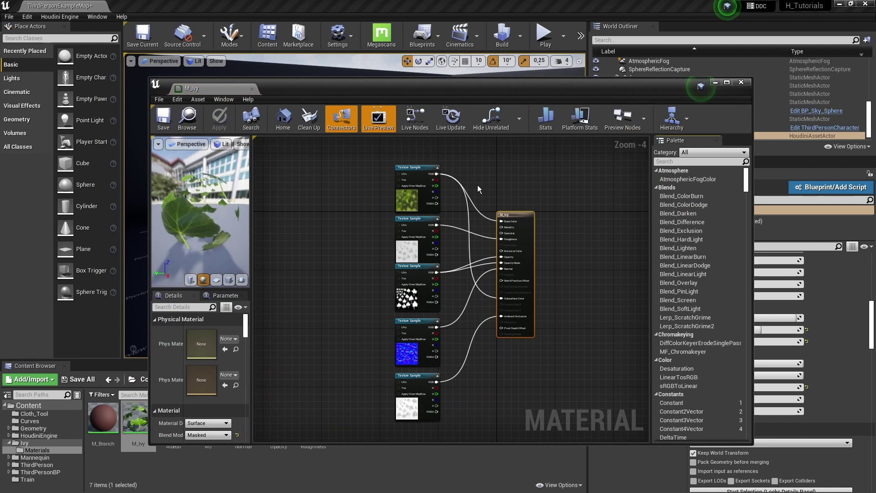
double_click(493, 86)
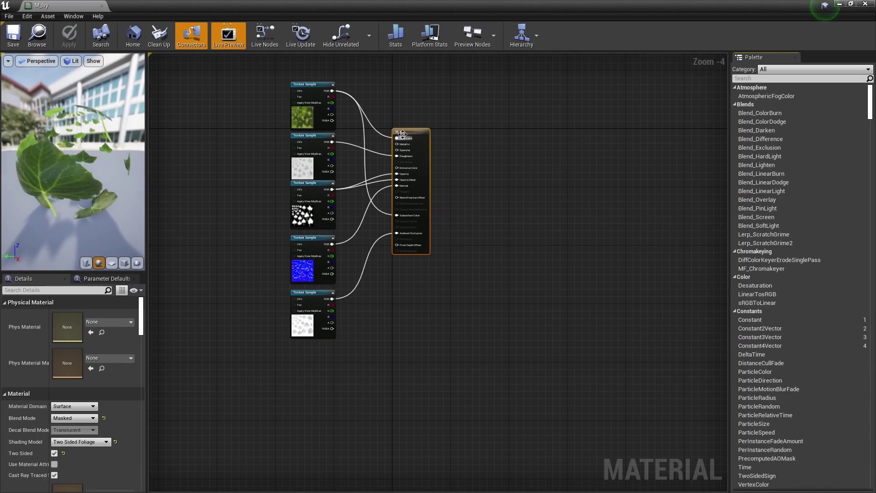
drag(403, 133, 561, 107)
drag(251, 93, 343, 363)
click(342, 357)
right_drag(407, 262, 412, 345)
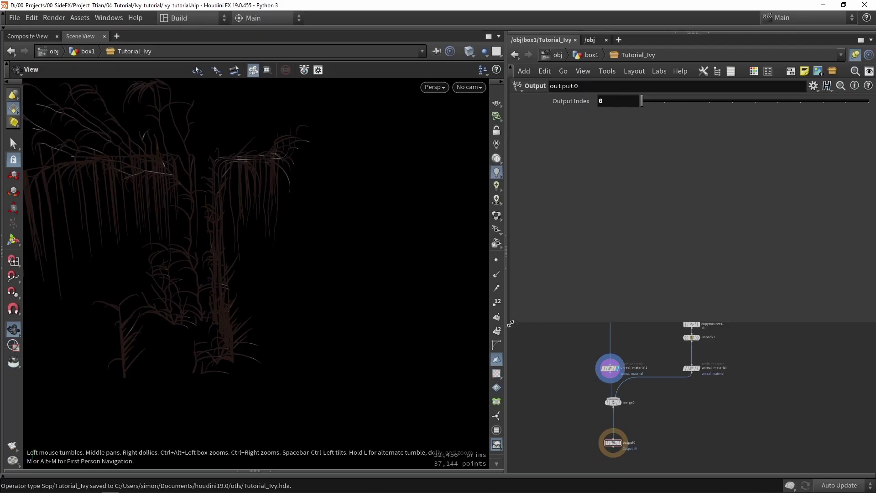
Resize the panes, display unpack1, and orbit in close on the red ivy leaves
drag(510, 322, 569, 213)
drag(505, 241, 299, 240)
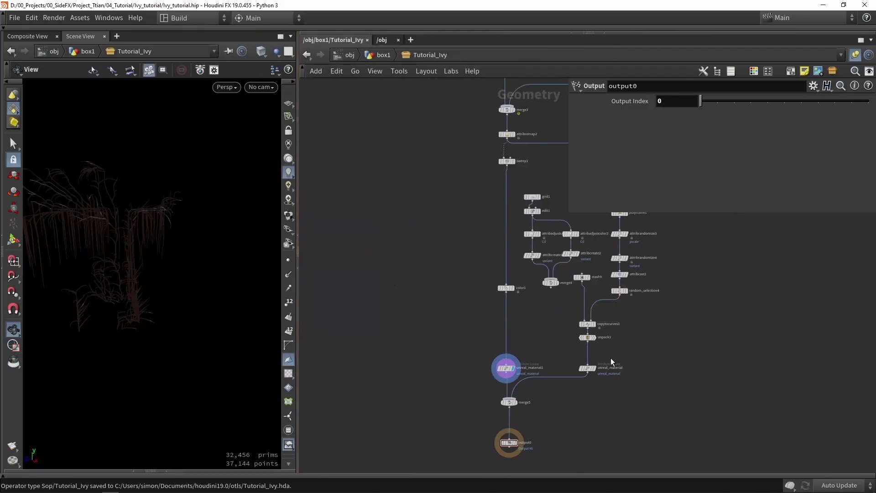
scroll(607, 358, up, 3)
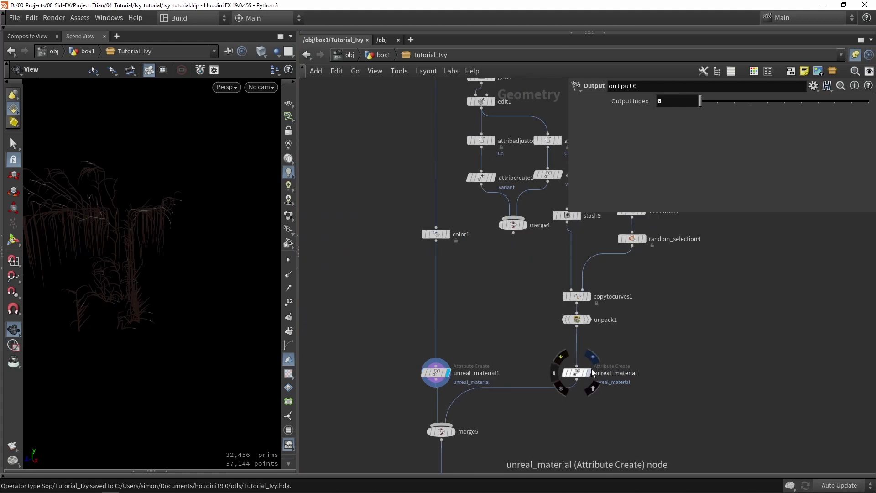
click(578, 320)
drag(297, 215, 247, 267)
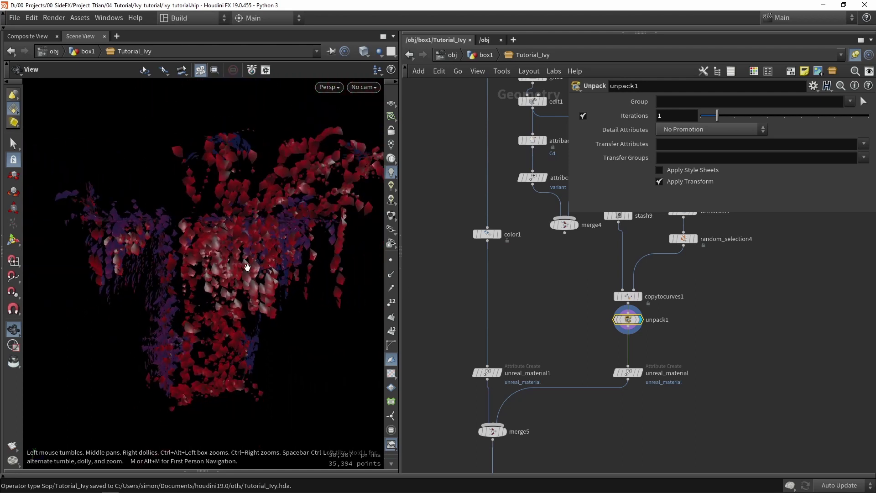
drag(246, 267, 254, 303)
scroll(324, 258, up, 3)
scroll(245, 251, down, 5)
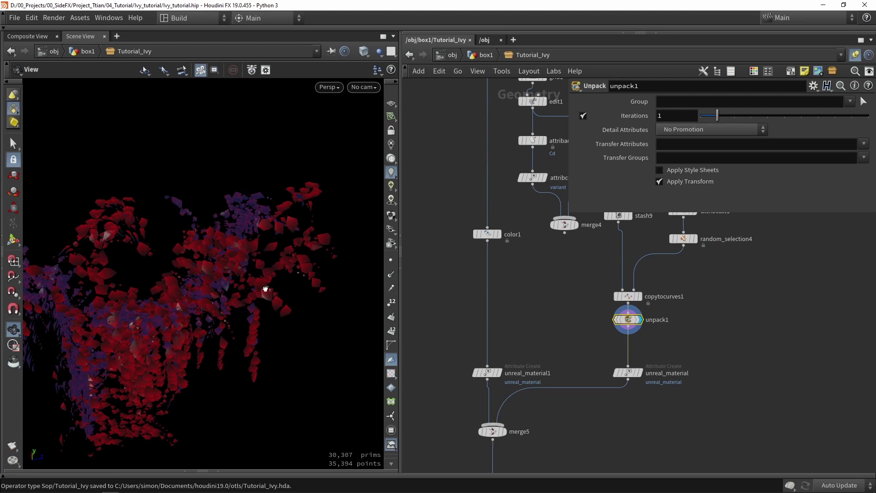
drag(275, 288, 185, 325)
scroll(180, 315, up, 6)
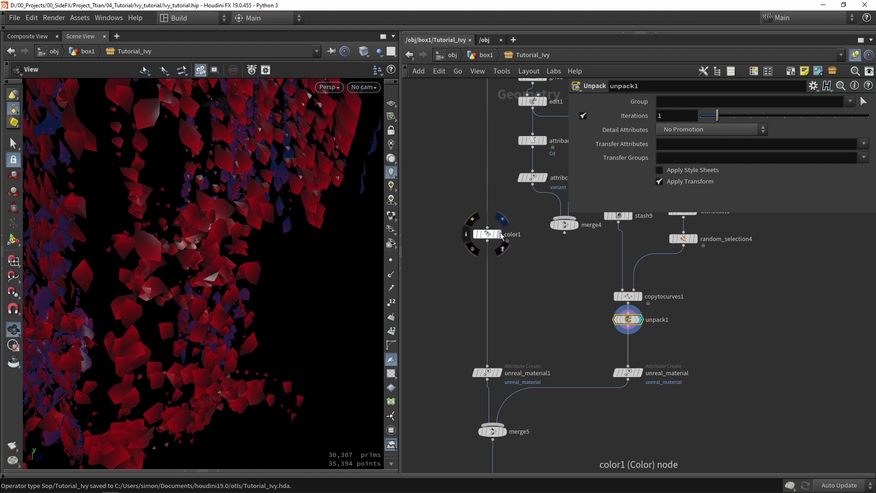
Set color1's stem Color to pure black (0, 0, 0) in the Color Editor
click(498, 234)
click(488, 235)
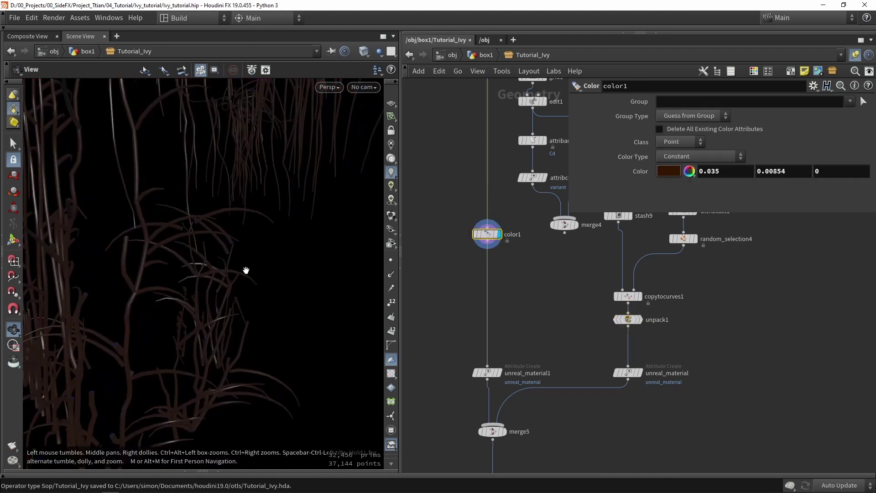
scroll(245, 269, down, 5)
click(669, 171)
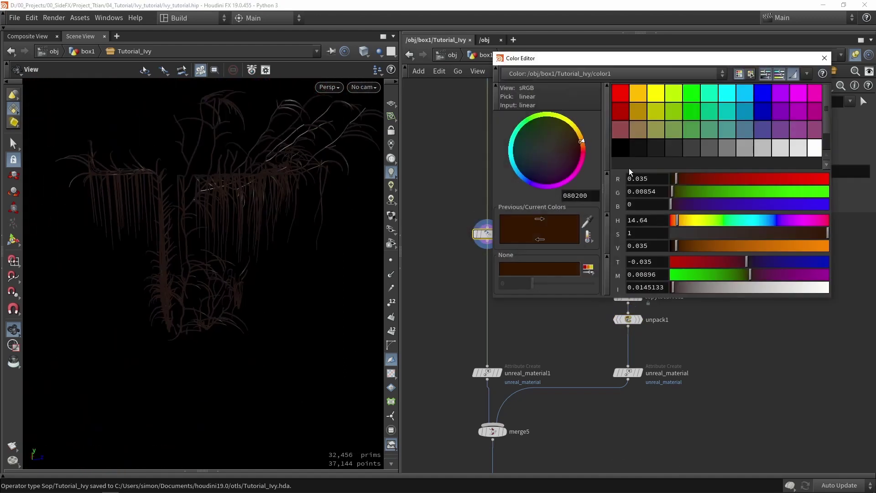
click(620, 148)
click(824, 58)
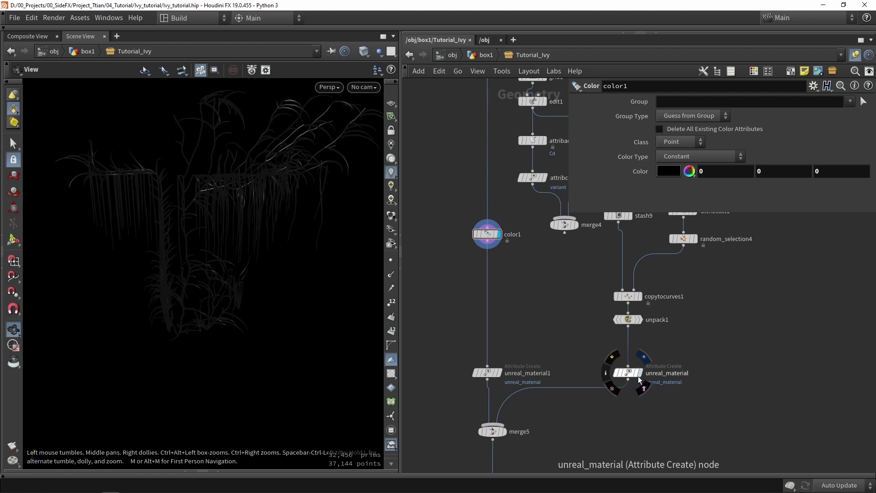
Display unpack1's leaves and pan the network to make room beside it
click(640, 320)
key(f)
scroll(585, 332, down, 3)
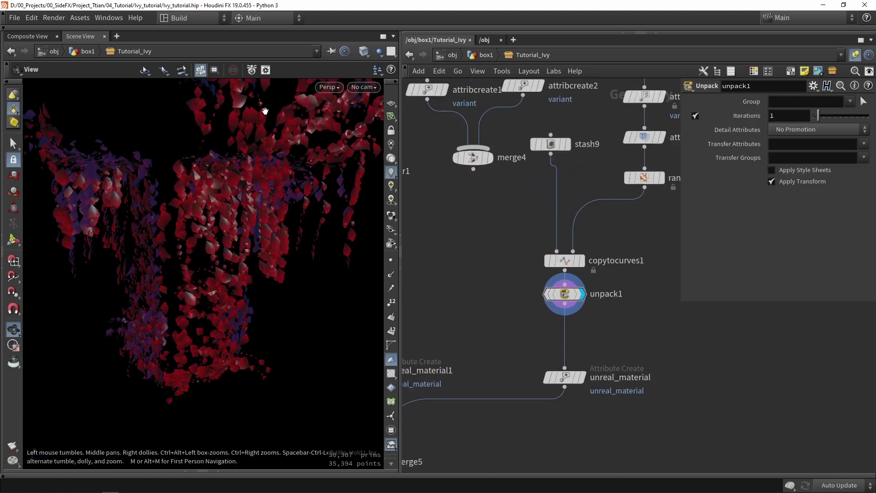
middle_drag(633, 323, 604, 323)
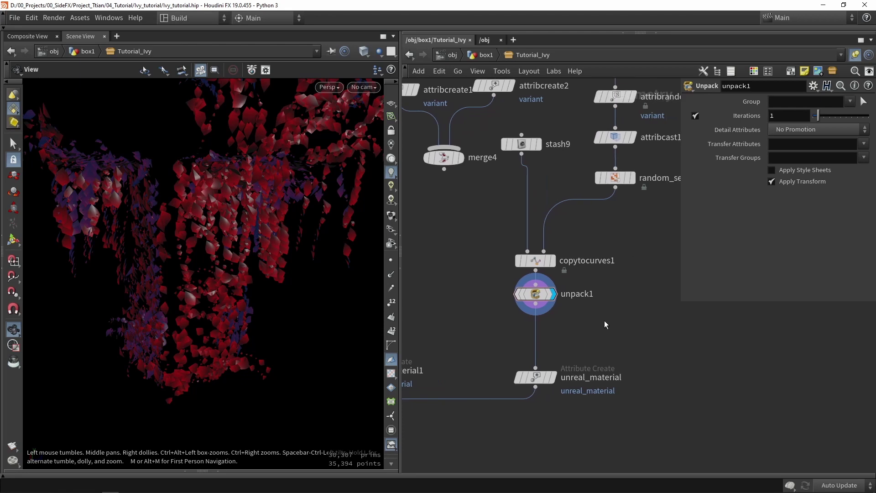
Add a Connectivity node, connectivity1, fed from unpack1's output
key(Tab)
text(conn)
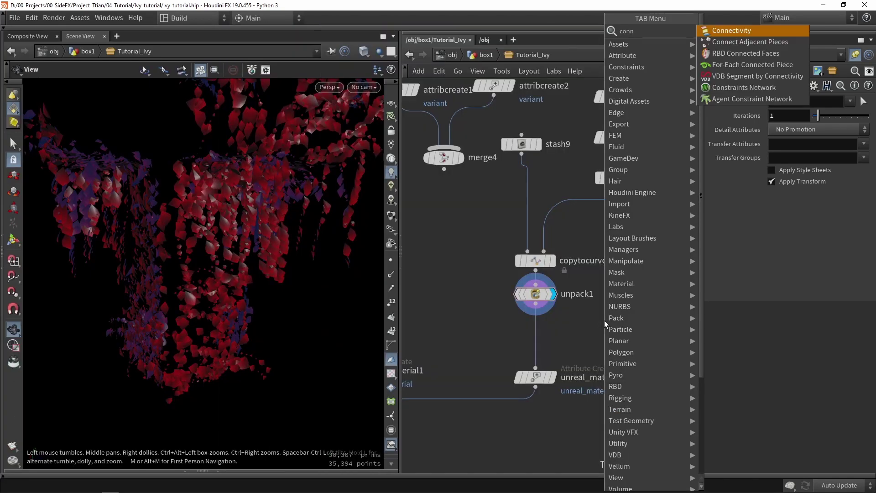
click(741, 30)
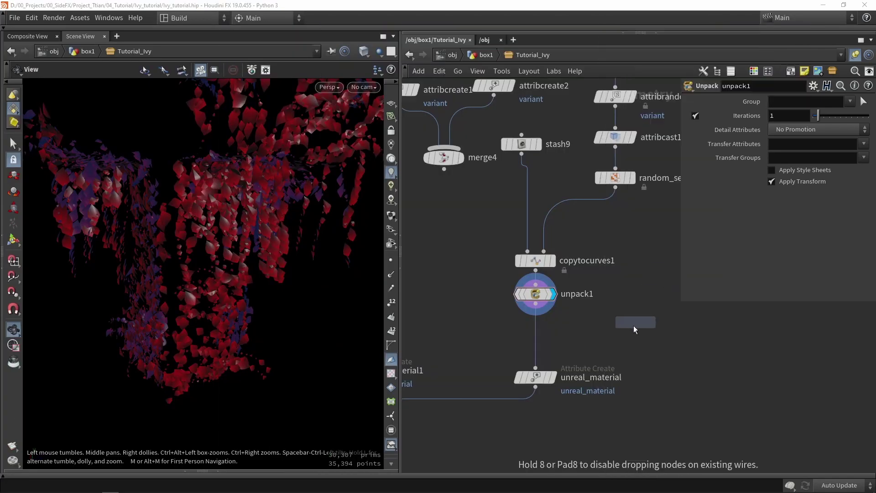
click(621, 341)
mouse_move(535, 304)
mouse_down()
mouse_move(623, 325)
mouse_move(667, 359)
mouse_up()
middle_drag(667, 360, 587, 310)
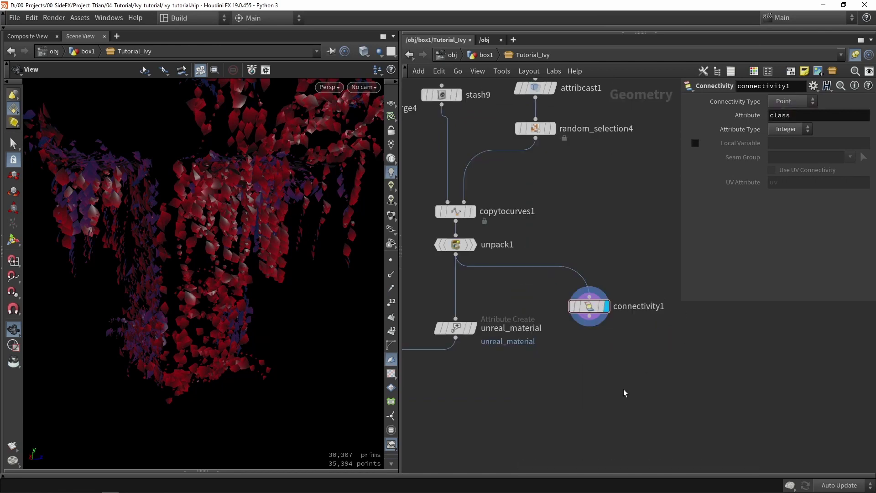
Add an Attribute Wrangle below connectivity1 and make it the displayed node
key(Tab)
text(wra)
key(Return)
click(600, 355)
scroll(584, 326, up, 5)
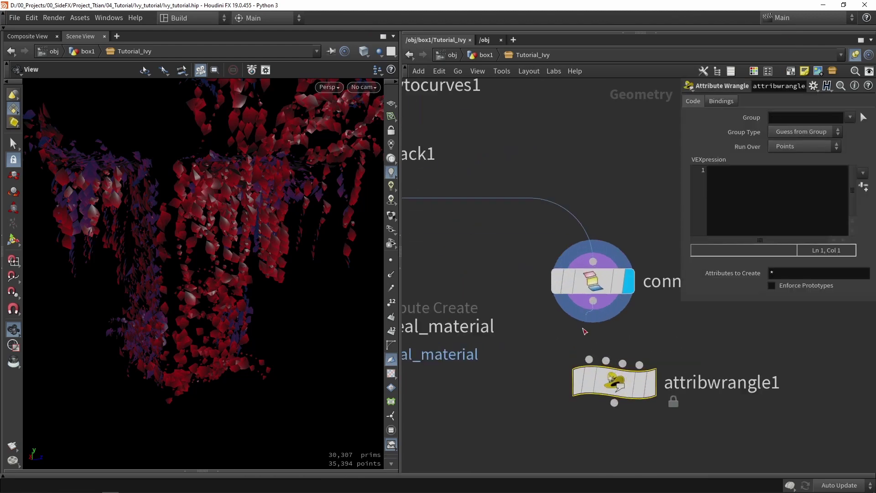
click(648, 382)
drag(620, 389, 589, 369)
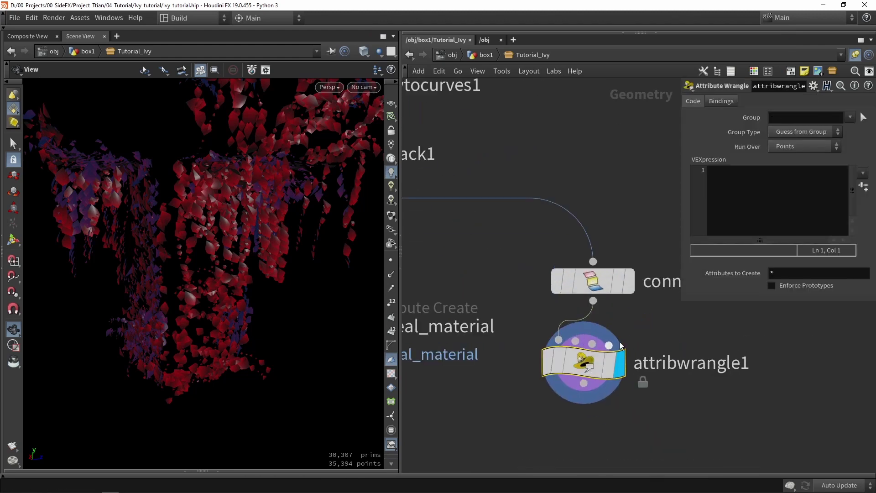
click(740, 195)
text(@C)
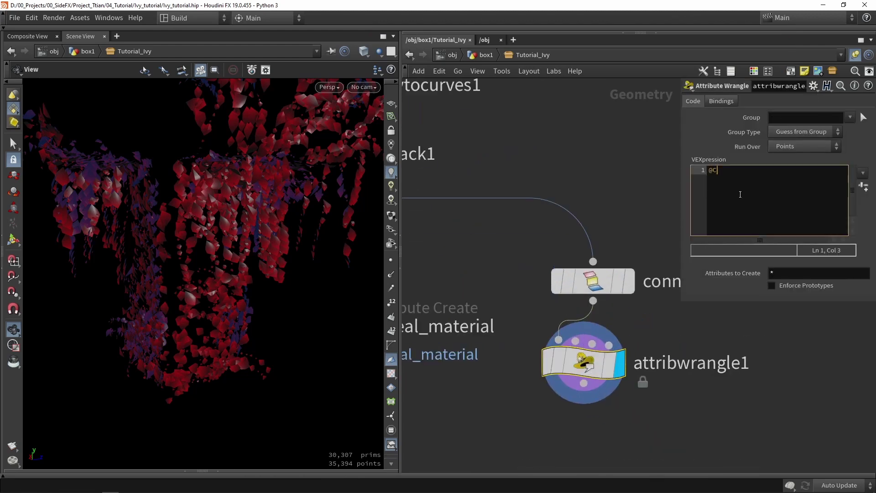
text(d = rand()
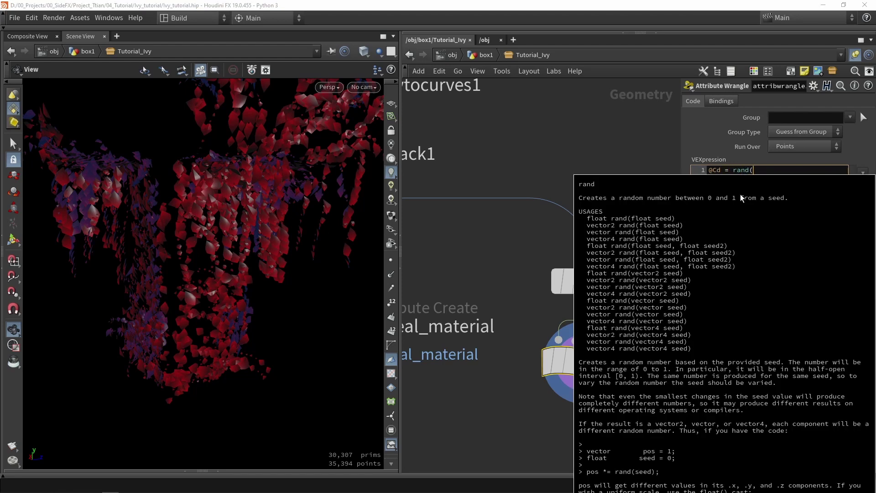
text(@clas)
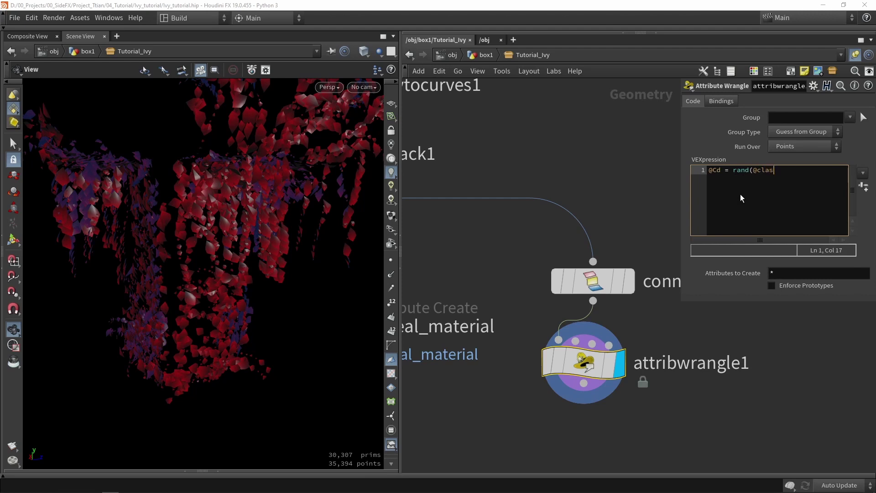
text(s);)
drag(191, 238, 320, 231)
drag(594, 370, 604, 383)
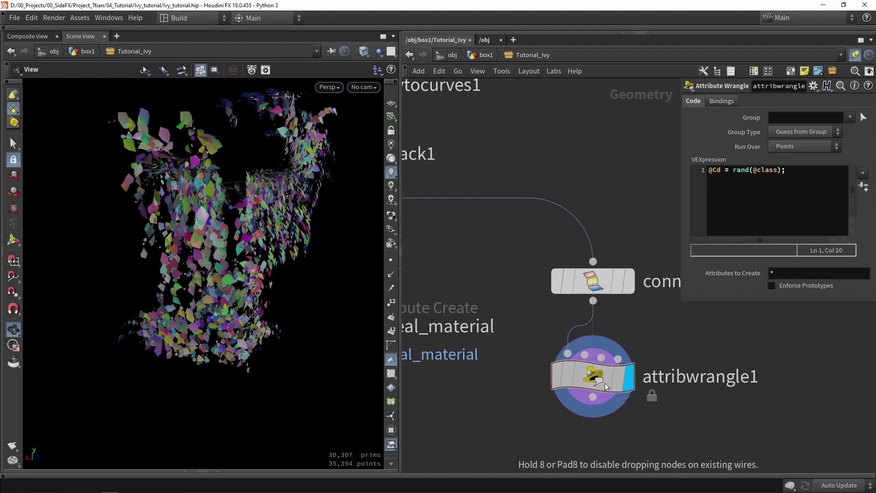
click(593, 281)
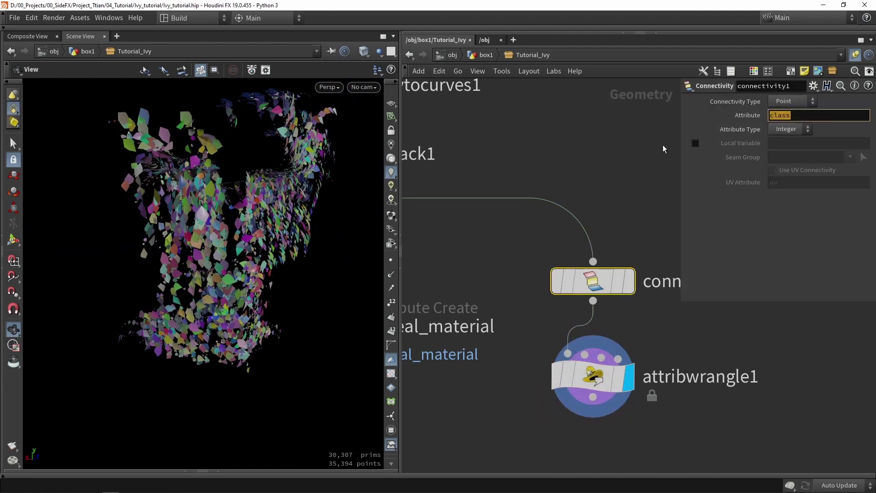
click(591, 379)
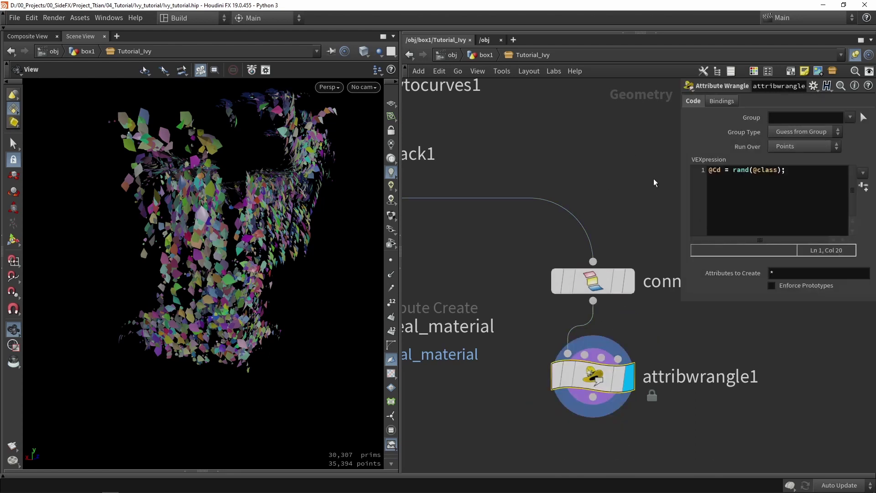
drag(273, 228, 328, 230)
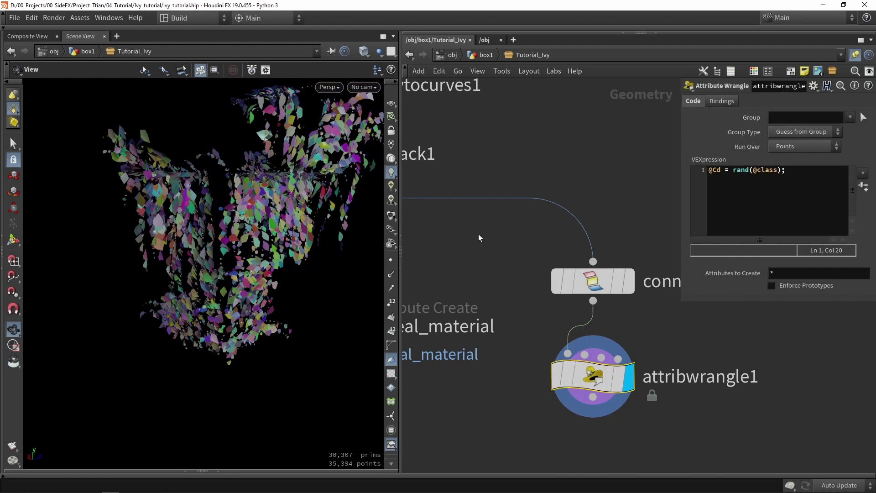
scroll(478, 234, down, 2)
Compare the unpack1 leaves with the wrangle's randomly coloured result
scroll(478, 237, down, 3)
scroll(483, 228, up, 4)
click(480, 226)
click(457, 227)
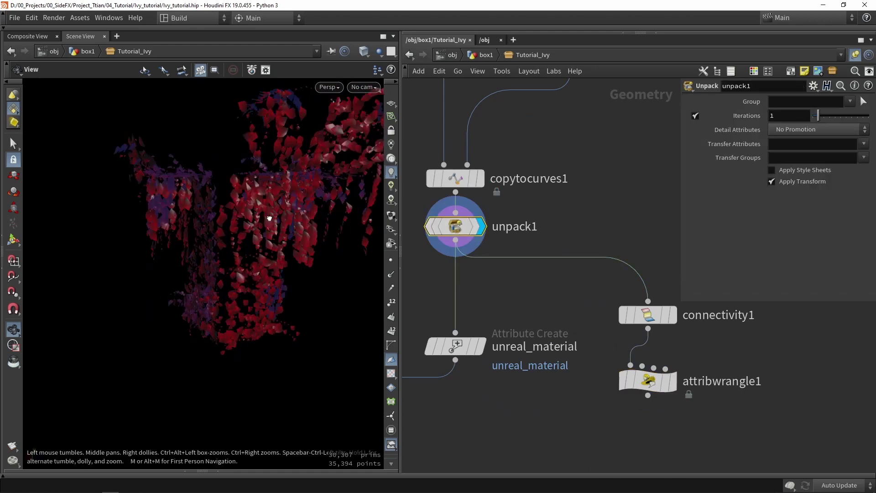
drag(257, 218, 225, 224)
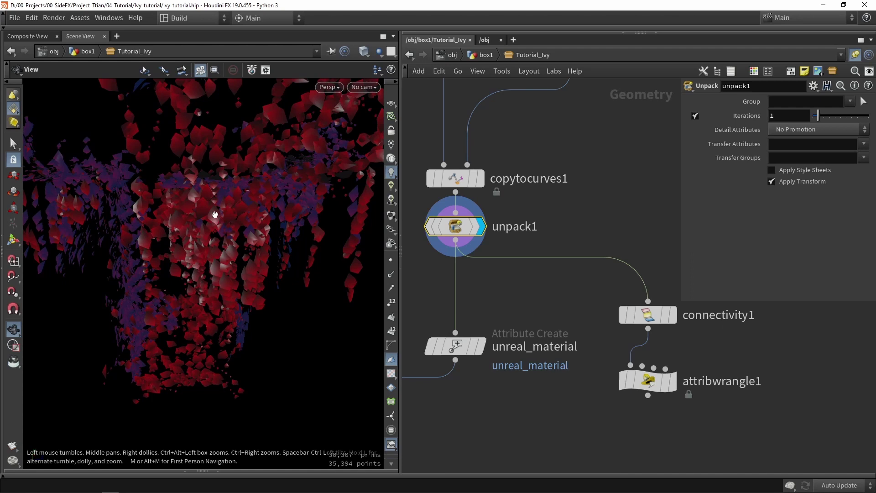
click(667, 387)
click(663, 383)
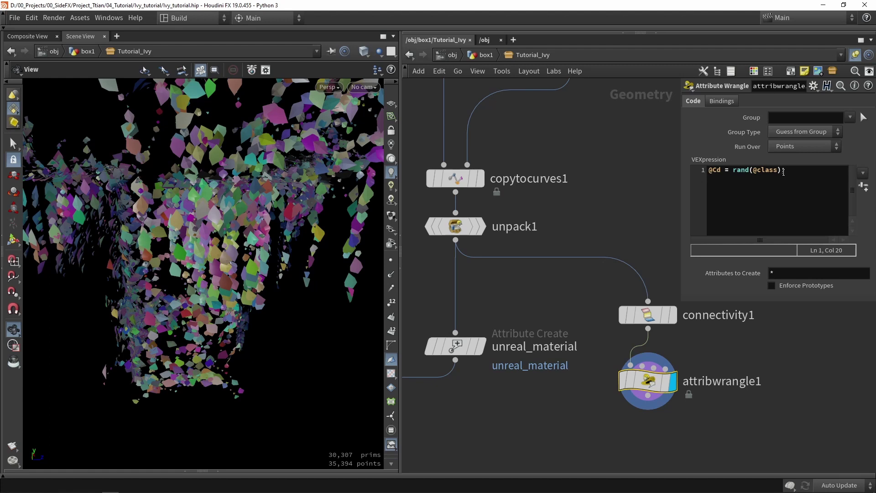
double_click(721, 170)
text(float)
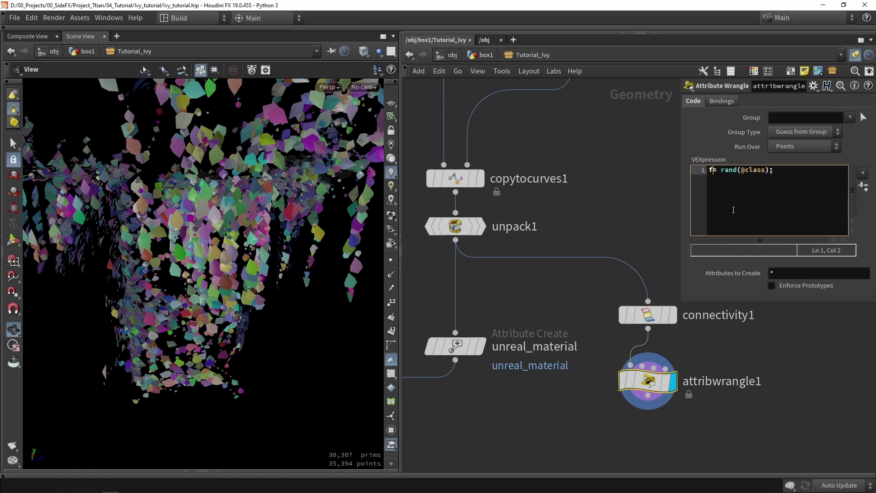
text( random)
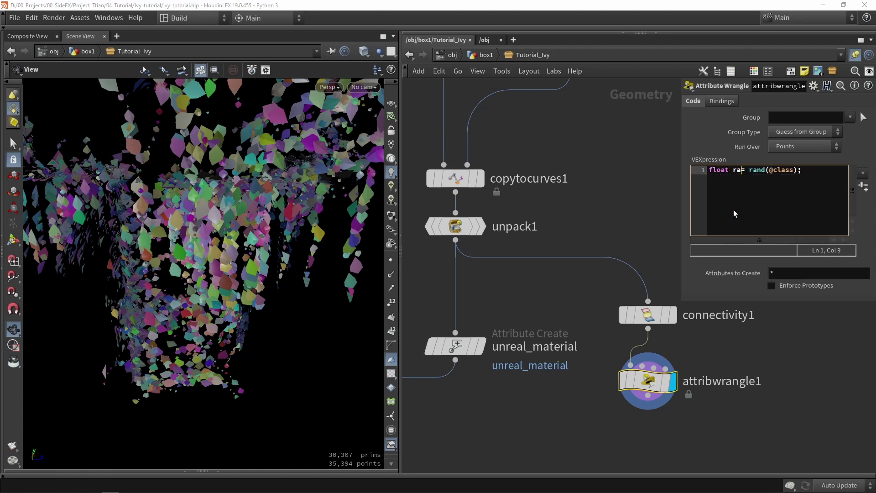
text(_value)
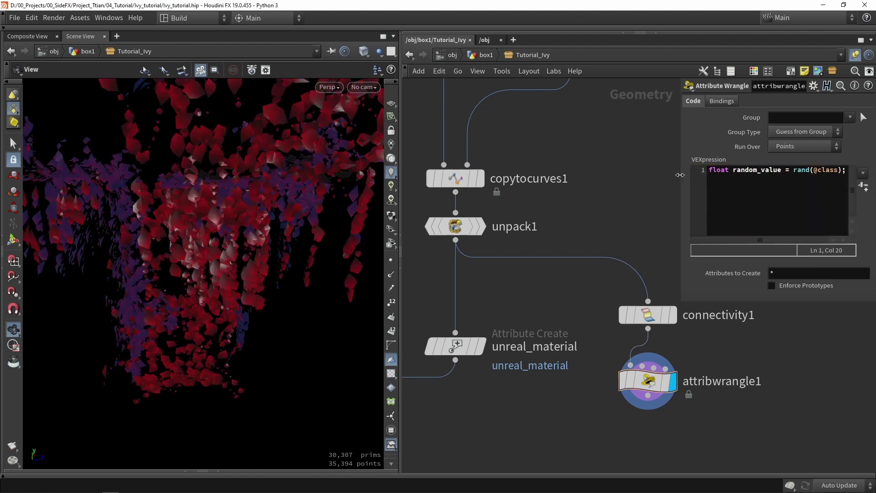
drag(682, 177, 594, 177)
click(781, 174)
key(Return)
key(Return)
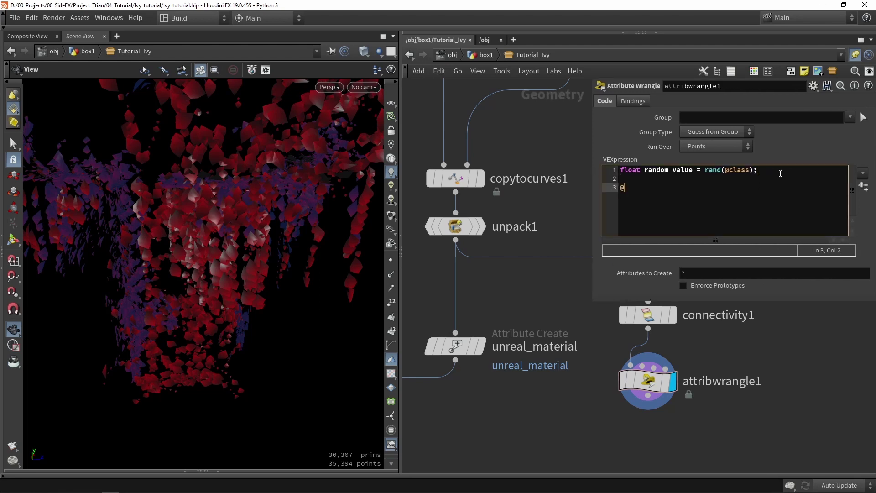
text(@cd.)
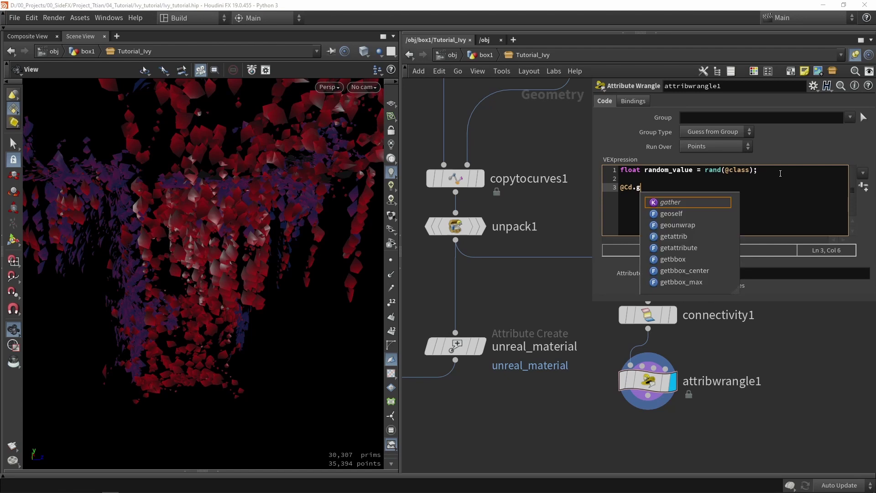
text(g =)
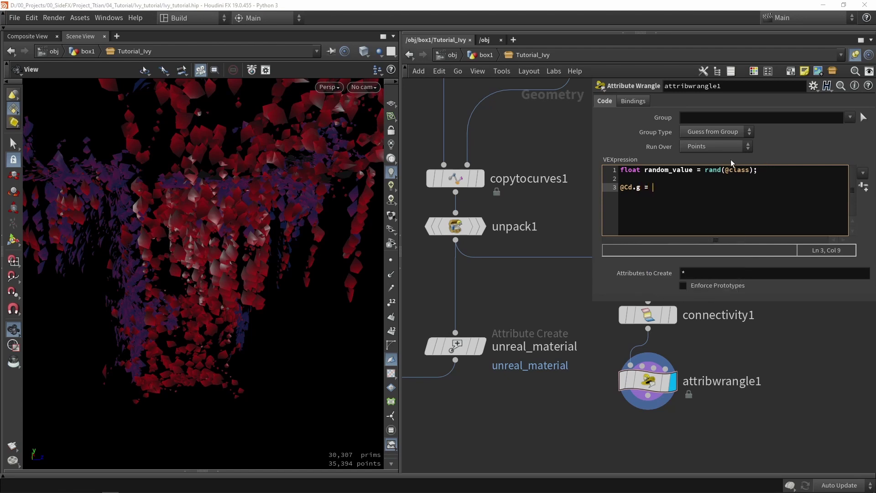
double_click(687, 170)
key(ctrl+c)
click(696, 187)
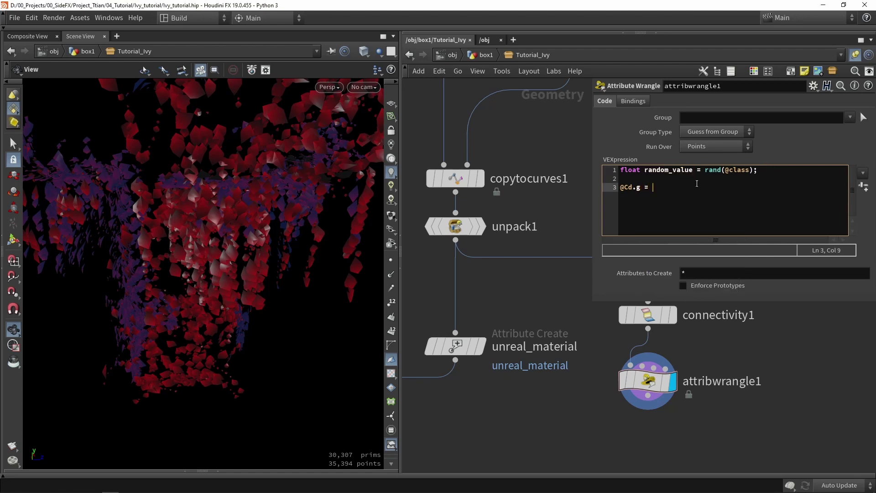
key(ctrl+v)
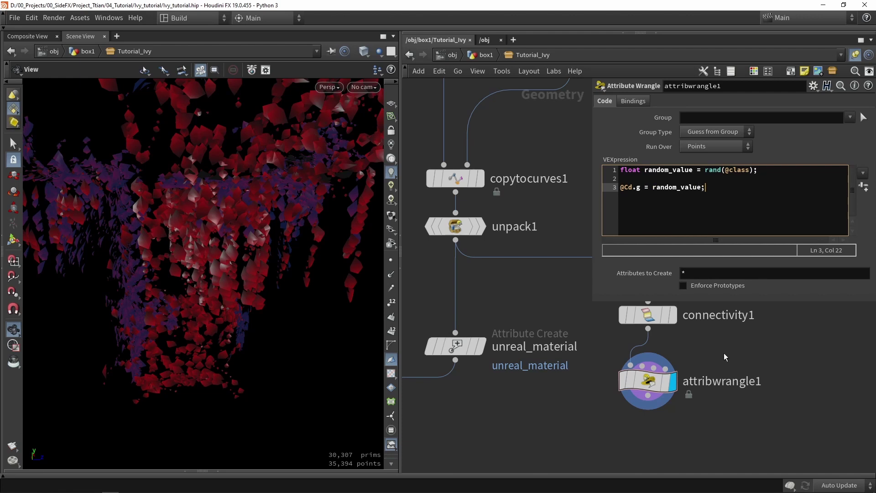
click(776, 355)
drag(319, 269, 334, 304)
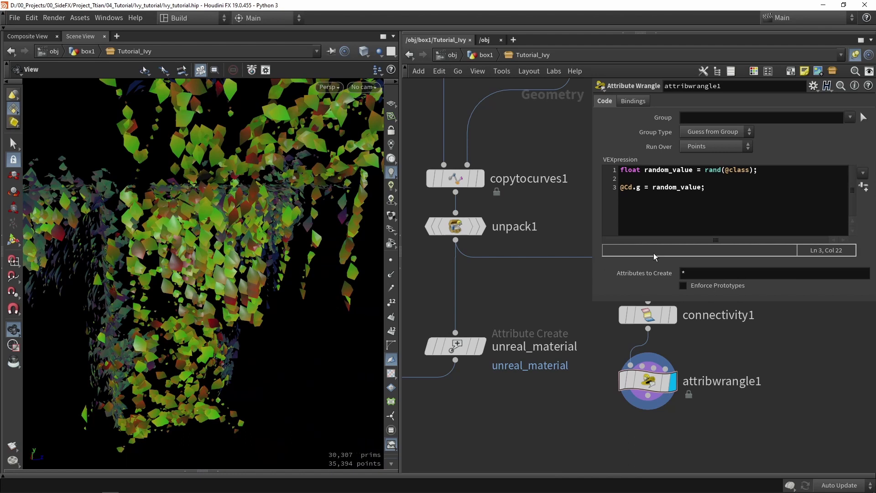
click(710, 187)
key(Return)
key(Return)
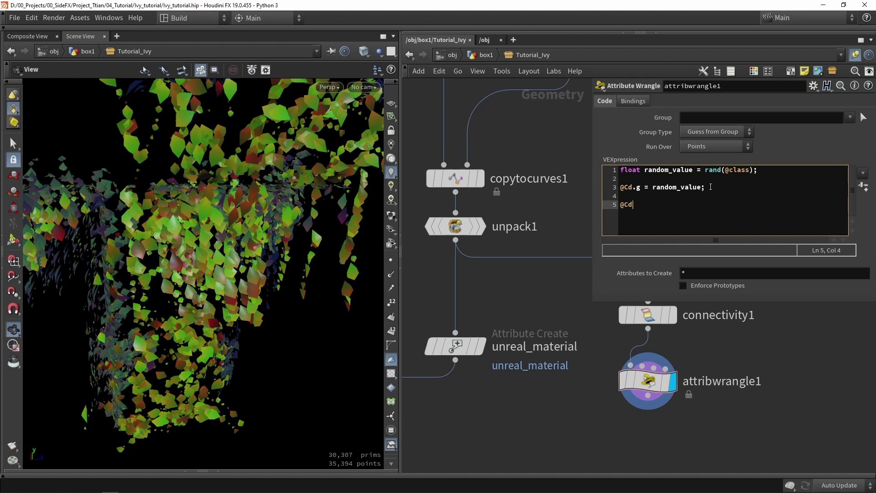
text(@Cd.b =)
text(1;)
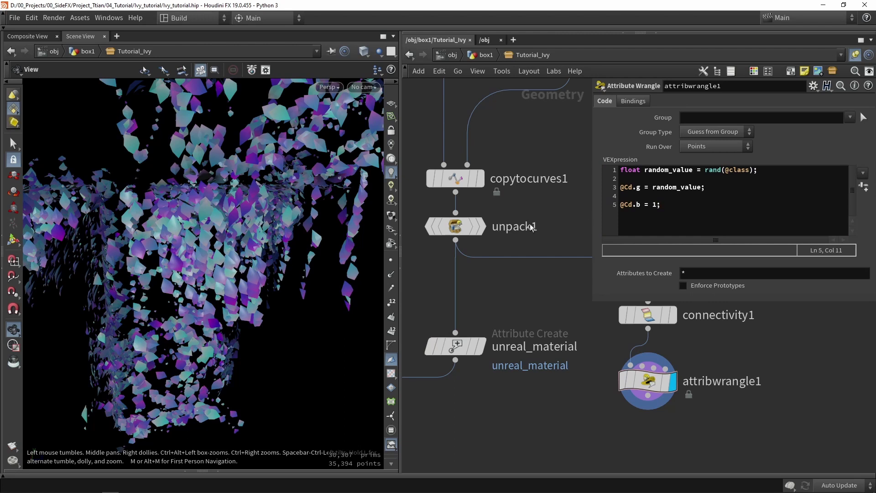
scroll(266, 246, down, 5)
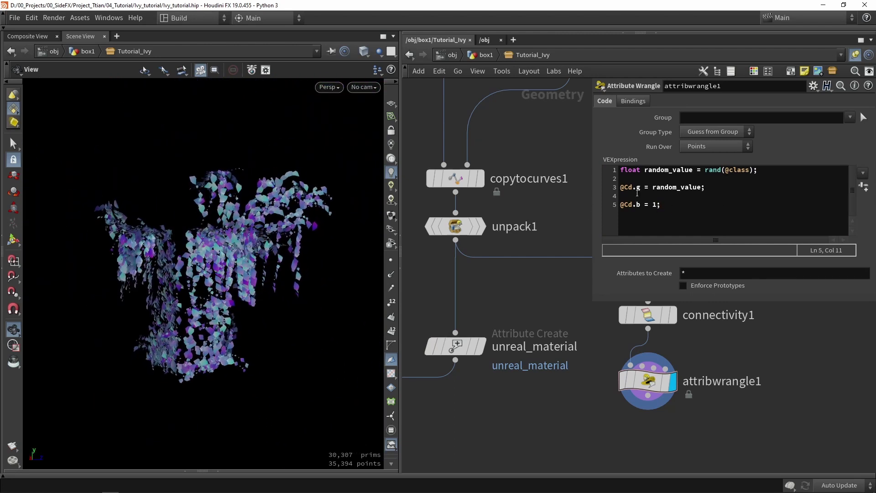
scroll(569, 297, down, 6)
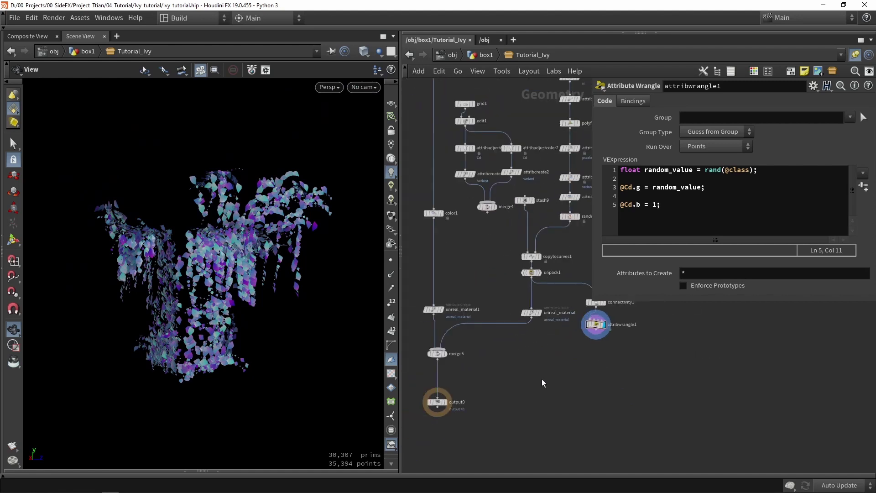
Connect the wrangle into unreal_material and line the nodes up under unpack1
drag(550, 425, 439, 362)
scroll(571, 328, up, 3)
click(570, 329)
drag(608, 338, 524, 362)
click(523, 361)
middle_drag(523, 361, 480, 385)
drag(502, 377, 476, 319)
Rename the wrangle to vertex_colors and save the Tutorial Ivy asset
scroll(512, 350, up, 2)
double_click(504, 345)
text(ve)
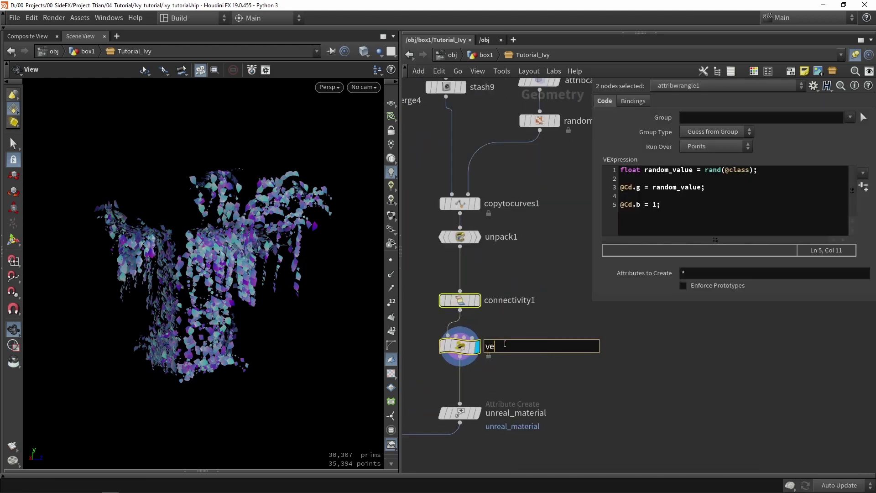
text(rtex_colors)
key(Return)
scroll(537, 300, down, 3)
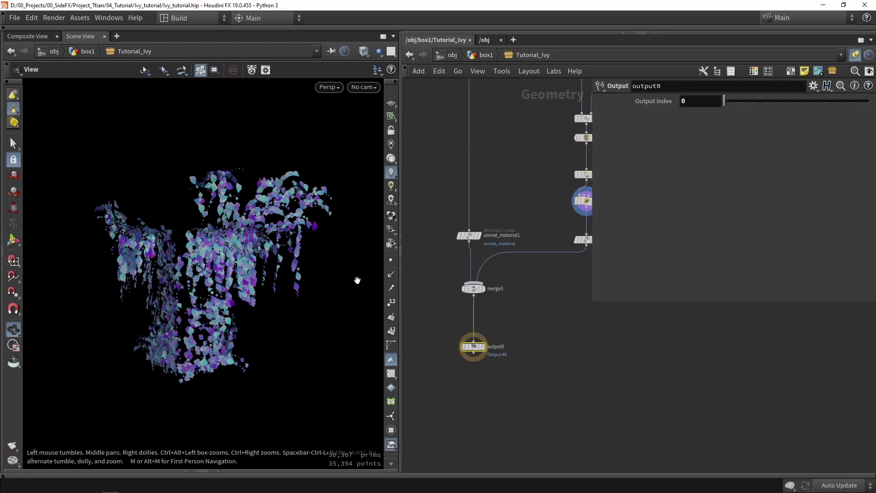
click(82, 18)
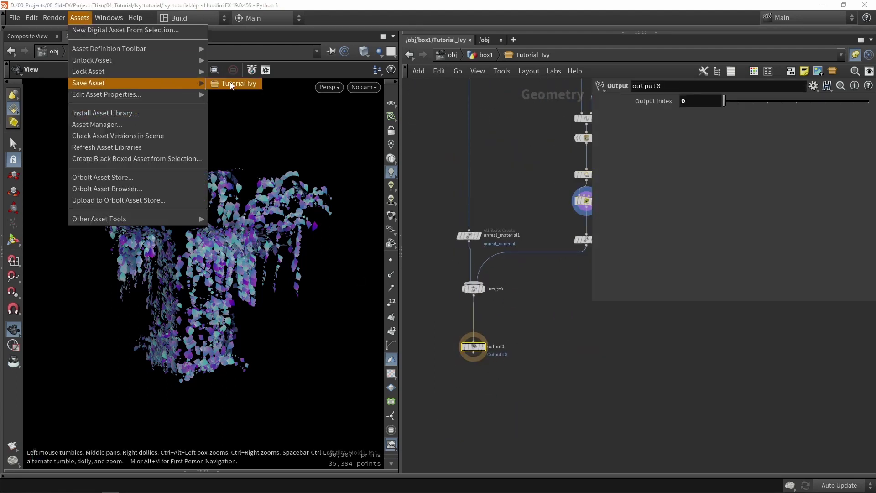
click(164, 83)
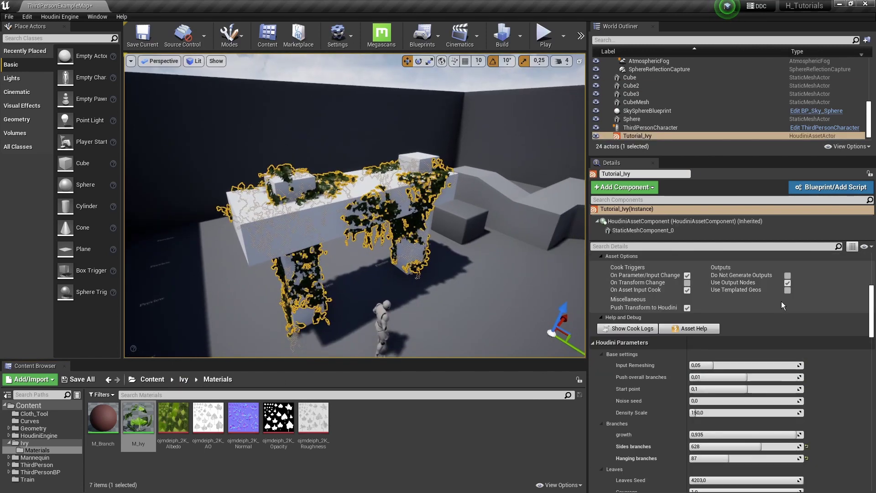
Rebuild the Tutorial_Ivy asset and open the M_Ivy material
click(694, 285)
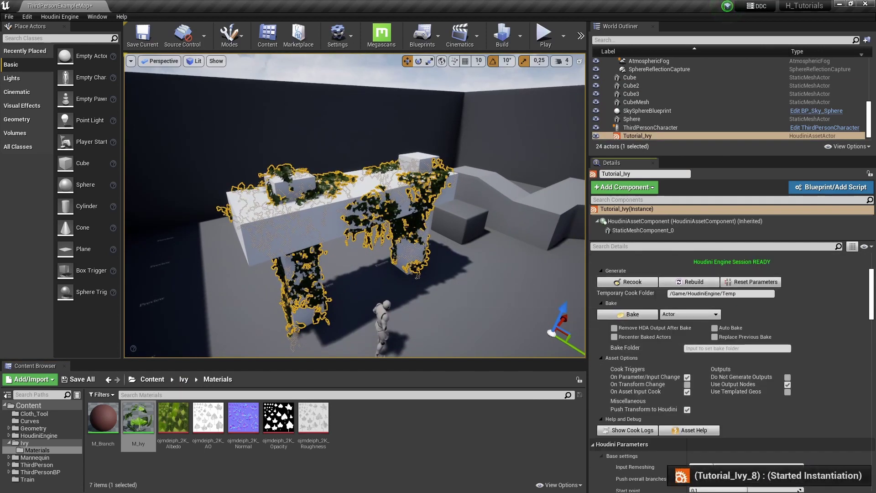
drag(341, 273, 341, 273)
click(139, 418)
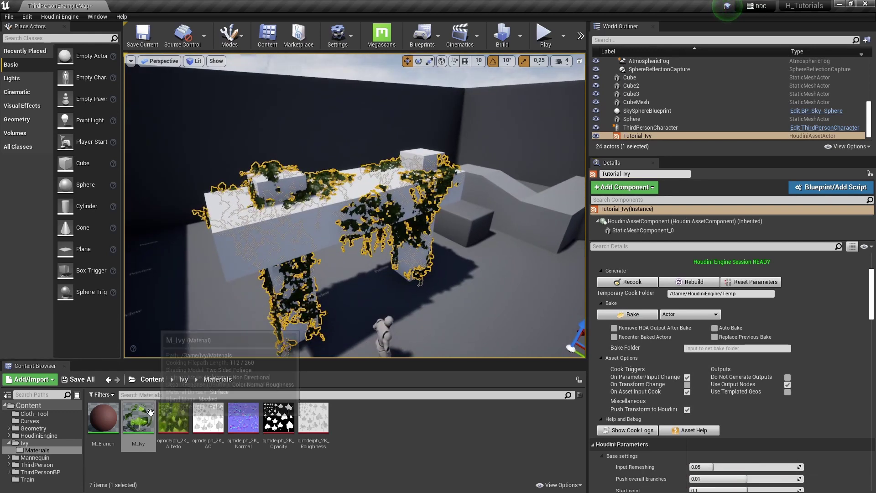
double_click(139, 417)
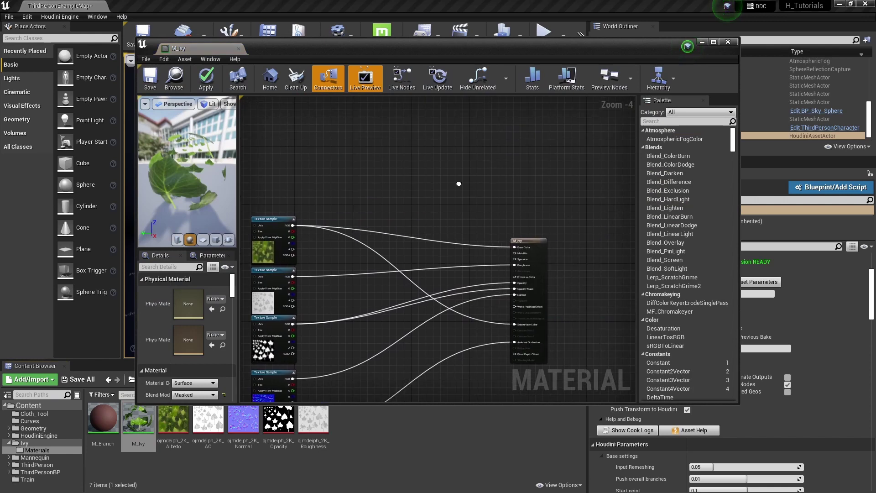
Add a Vertex Color node, wire its RGB into Base Color, and save M_Ivy
right_click(460, 187)
text(vertex)
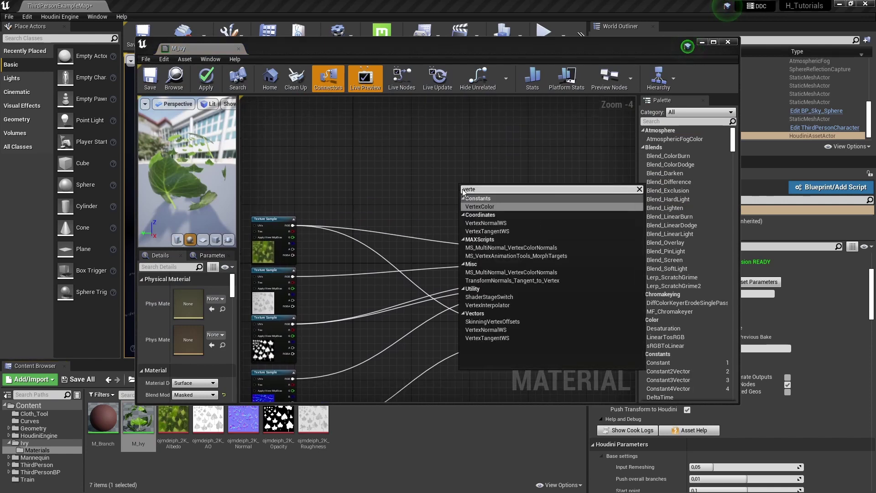
click(474, 206)
scroll(474, 206, up, 3)
drag(494, 190, 545, 278)
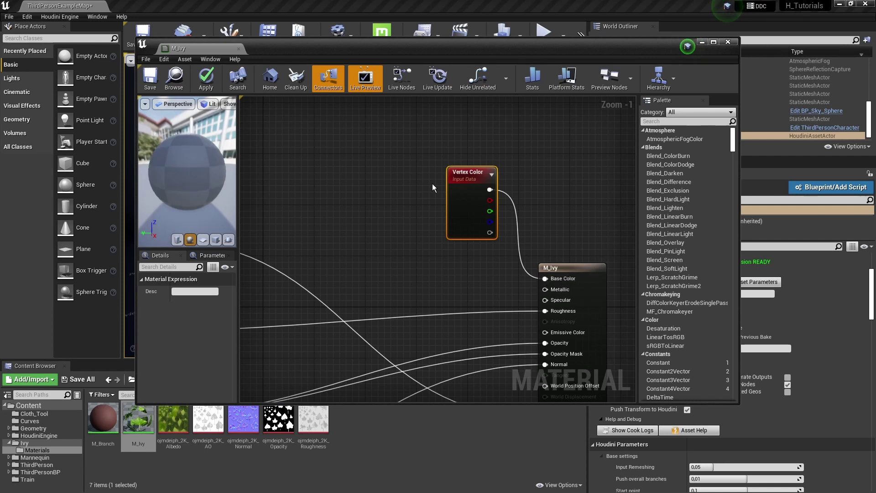
click(150, 85)
drag(296, 50, 288, 305)
scroll(421, 191, up, 6)
right_drag(422, 191, 415, 164)
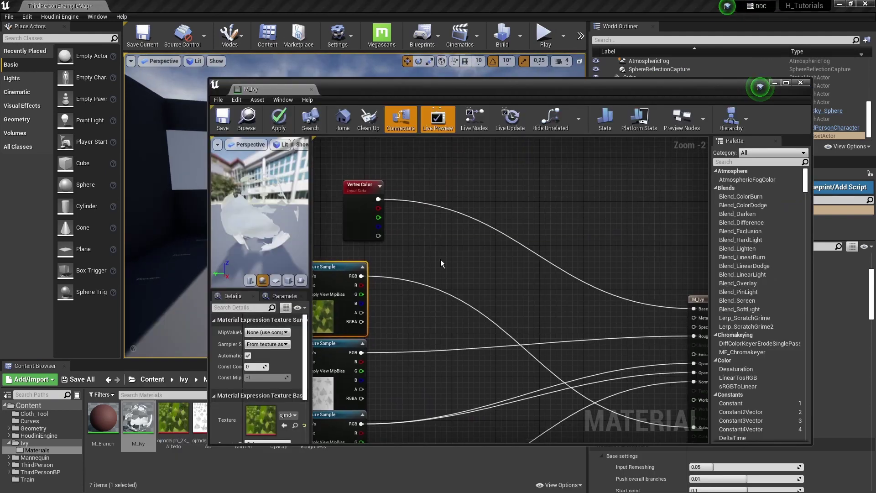
Add a HueShift node to the M_Ivy graph
right_click(445, 259)
text(h)
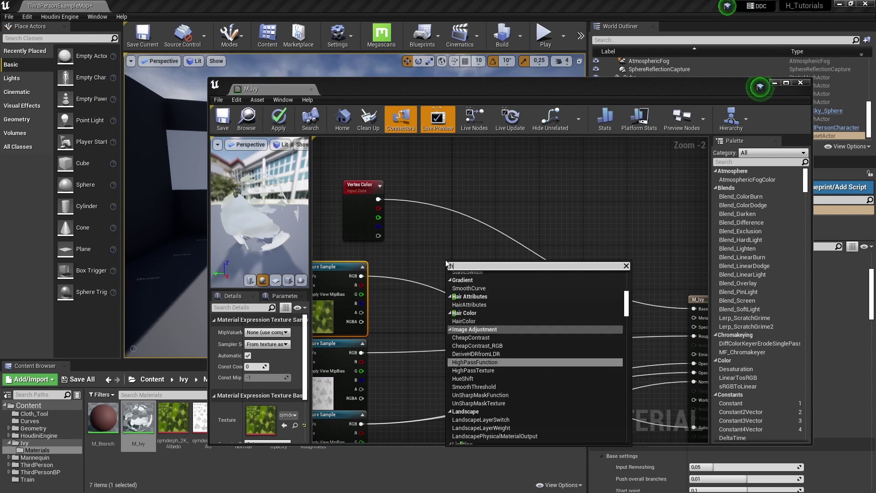
text(eus)
key(BackSpace)
key(BackSpace)
key(BackSpace)
text(ue)
key(Return)
scroll(407, 270, up, 1)
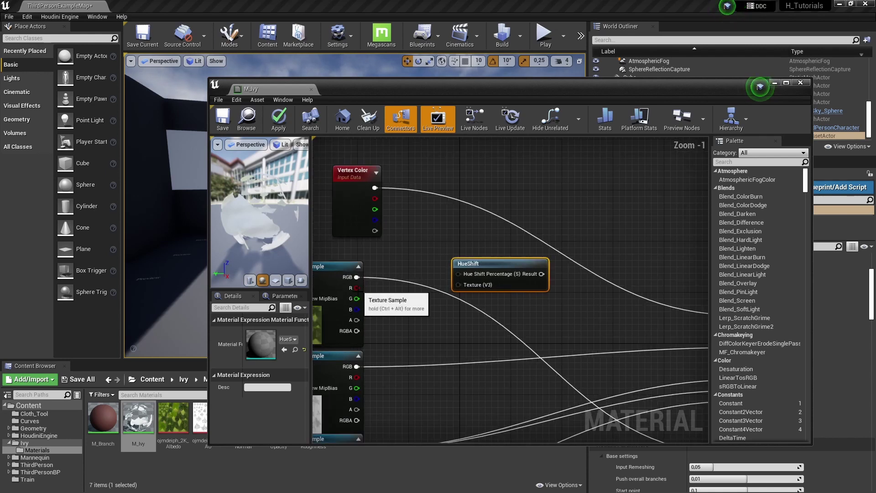
Wire albedo RGB to Texture, Vertex Color G to Hue Shift Percentage, Result to Base Color, and save
drag(357, 277, 405, 269)
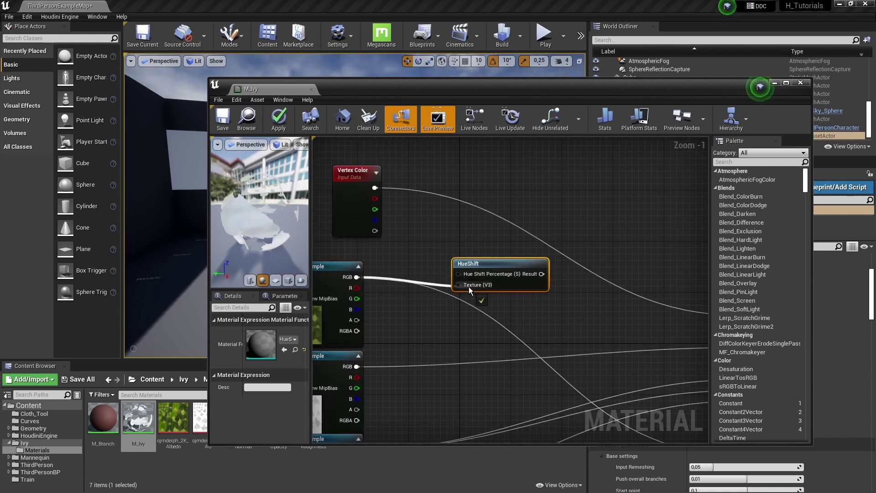
drag(469, 289, 422, 259)
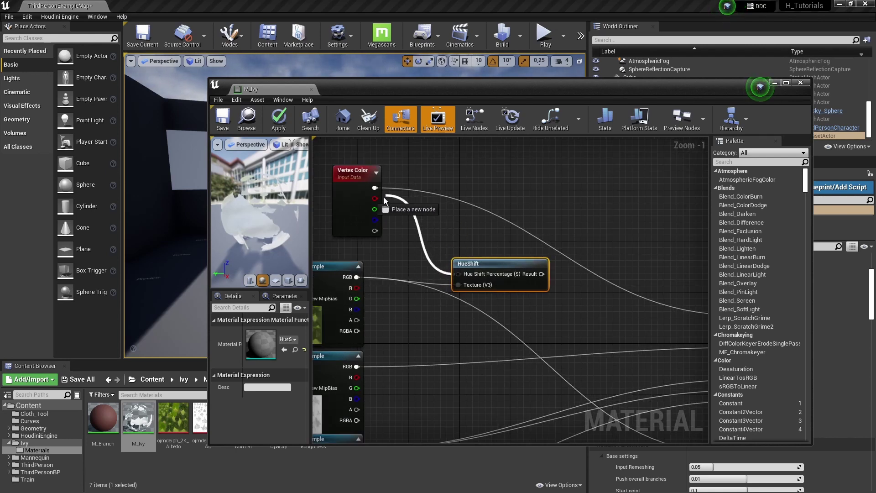
drag(383, 200, 374, 210)
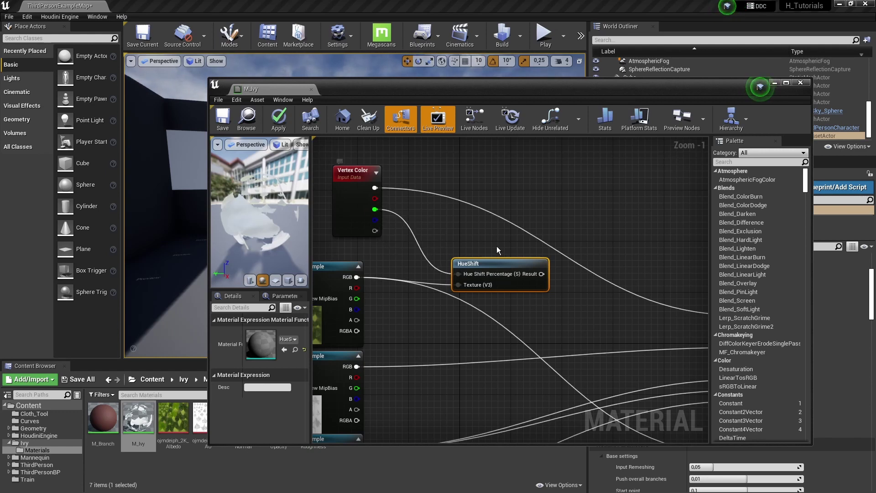
right_drag(539, 279, 467, 260)
drag(468, 257, 501, 273)
drag(651, 297, 667, 296)
drag(439, 89, 373, 297)
click(250, 228)
Inspect the tinted ivy leaves in unlit then lit view
key(alt+3)
right_drag(409, 211, 409, 236)
key(alt+4)
drag(477, 286, 428, 34)
scroll(464, 200, down, 1)
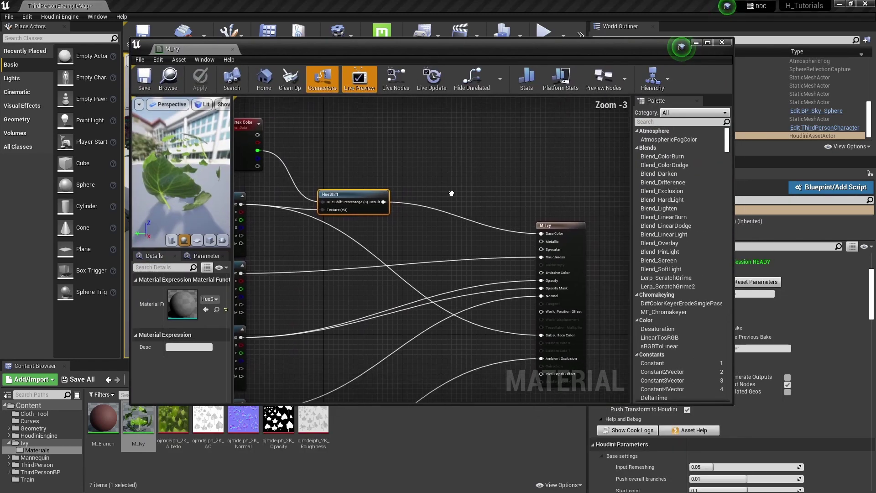
drag(376, 201, 504, 247)
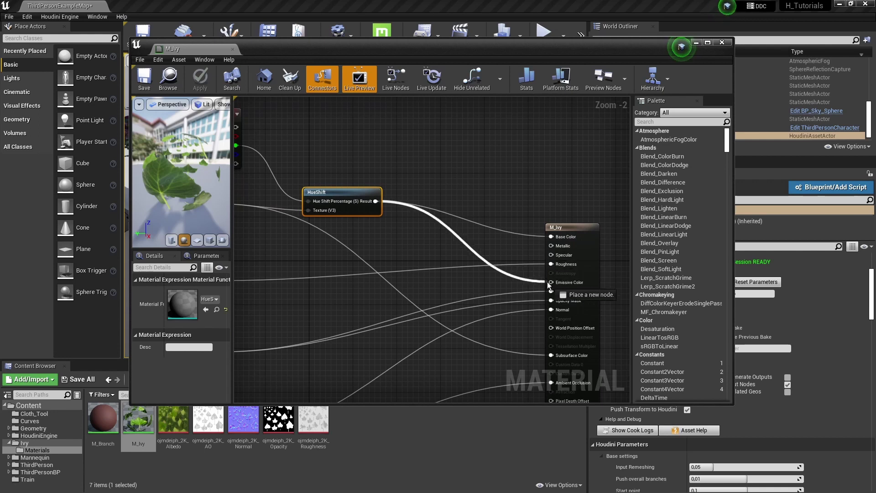
drag(551, 286, 550, 282)
key(ctrl+s)
drag(290, 48, 290, 272)
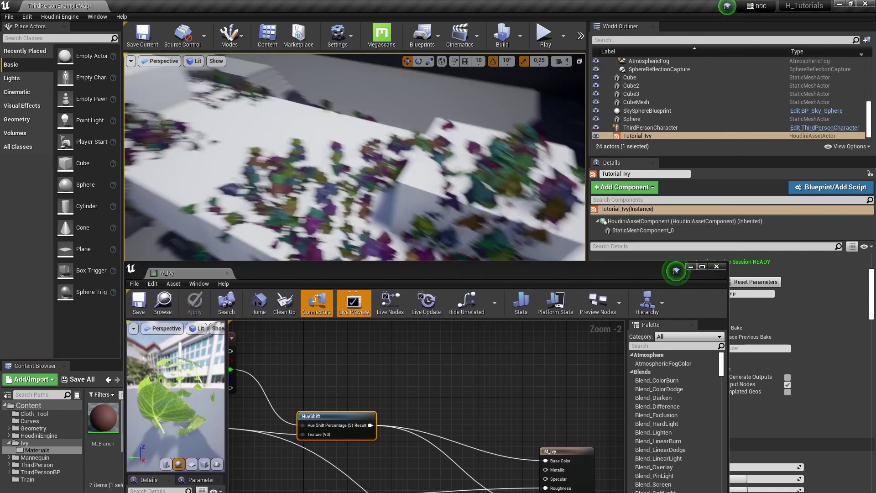
mouse_move(320, 182)
right_down()
mouse_move(319, 164)
mouse_move(329, 187)
right_up()
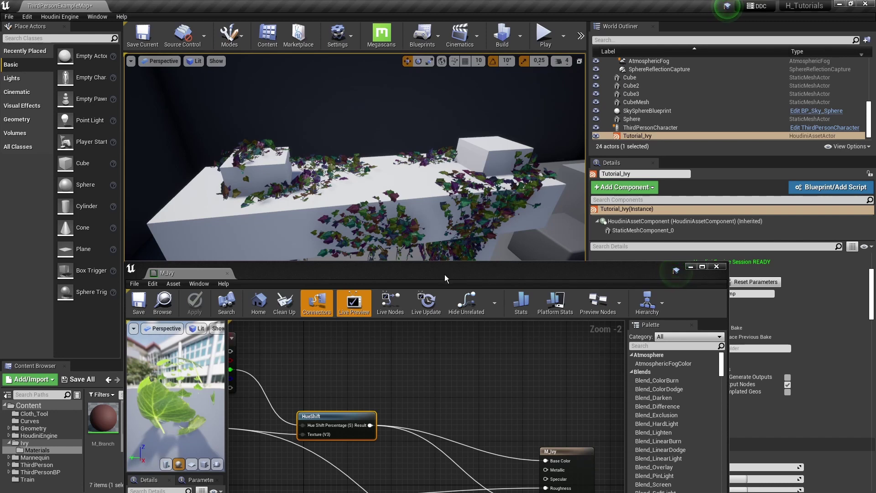
drag(445, 274, 483, 113)
scroll(494, 215, down, 1)
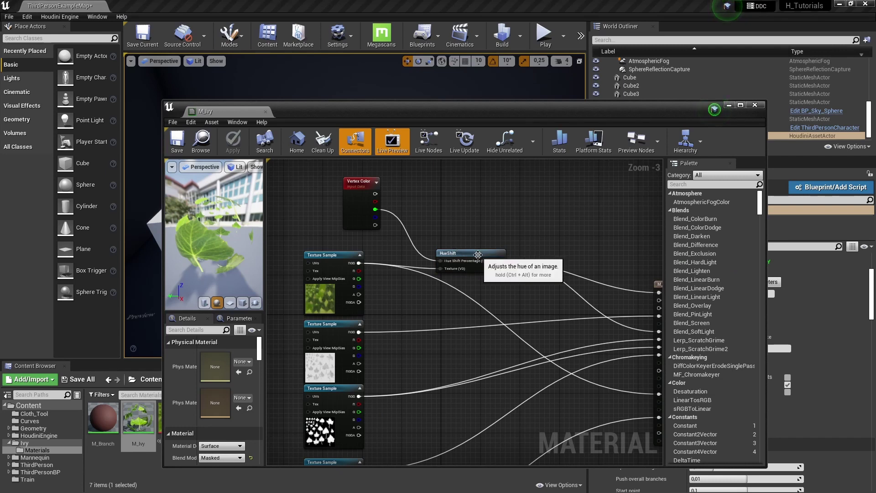
Add a Lerp node and connect HueShift's Result to its A input
drag(478, 259, 465, 236)
click(604, 201)
drag(599, 209, 578, 210)
scroll(489, 237, up, 2)
drag(489, 237, 324, 270)
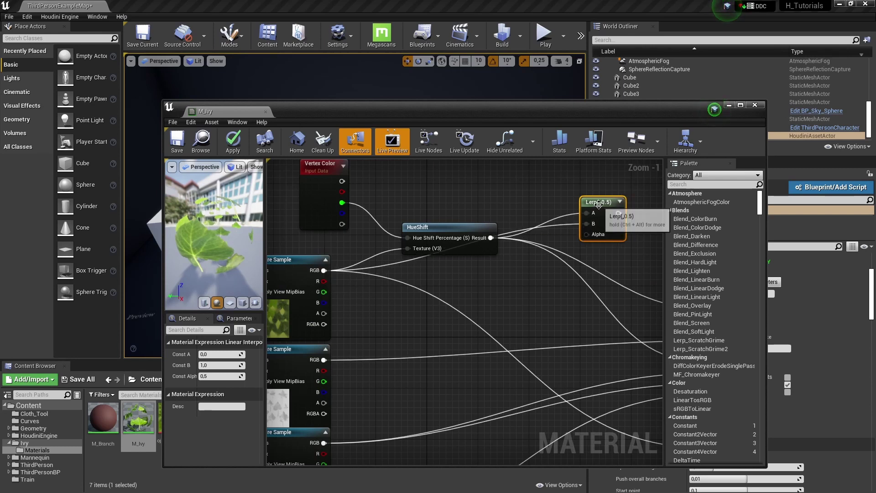
drag(599, 202, 605, 259)
Route the Lerp output to Base Color in place of HueShift, apply, and check the ivy wall
right_drag(333, 313, 272, 301)
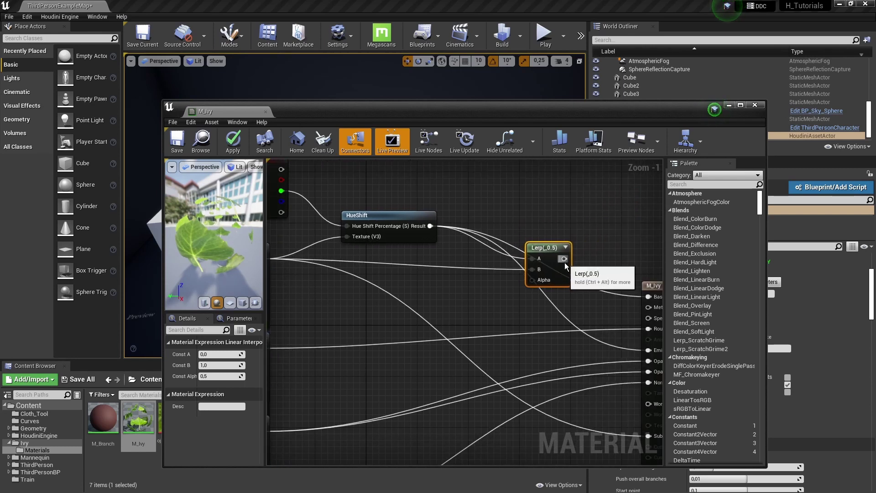
drag(564, 259, 585, 303)
drag(548, 244, 546, 243)
drag(472, 244, 414, 257)
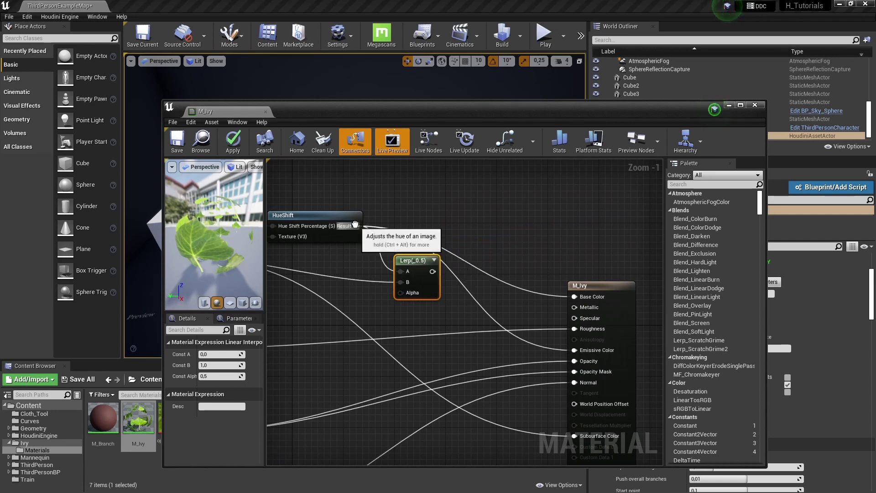
mouse_move(356, 226)
ctrl+mouse_down()
mouse_move(461, 281)
mouse_move(357, 226)
ctrl+mouse_up()
drag(413, 260, 413, 222)
click(232, 141)
drag(333, 107, 292, 292)
right_drag(355, 168, 458, 294)
drag(458, 294, 466, 41)
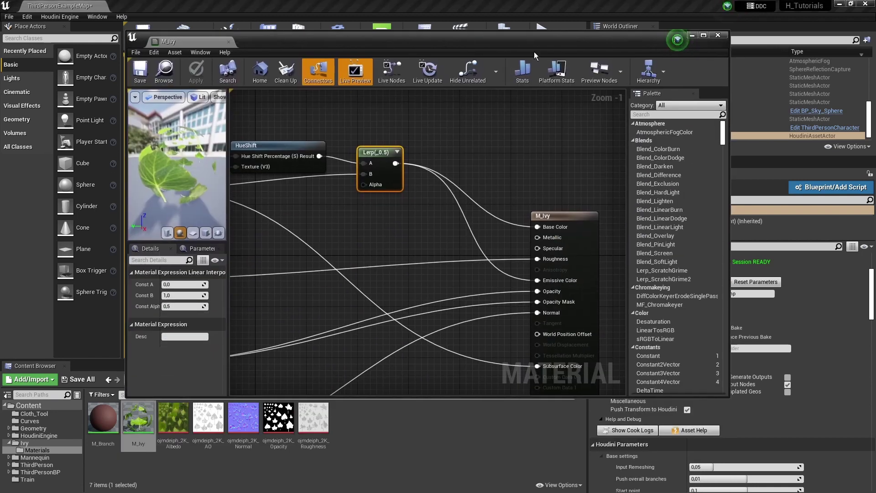
Add a SimpleGrassWind node and feed Vertex Color R into its WindIntensity
click(703, 35)
scroll(456, 192, down, 3)
right_drag(365, 222, 463, 243)
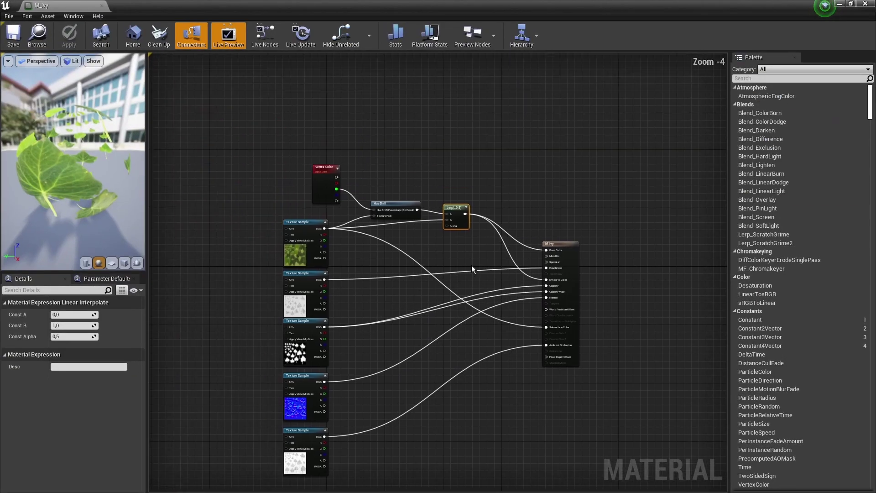
right_click(434, 149)
text(wind)
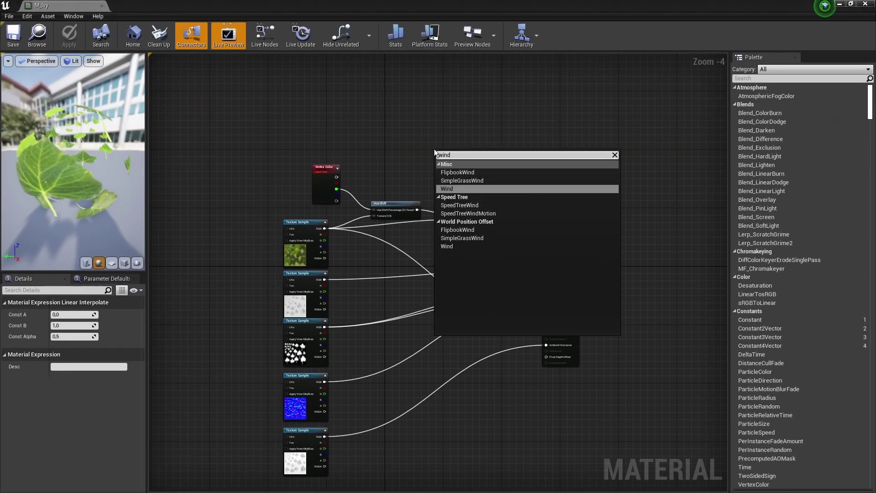
click(478, 181)
scroll(435, 168, up, 5)
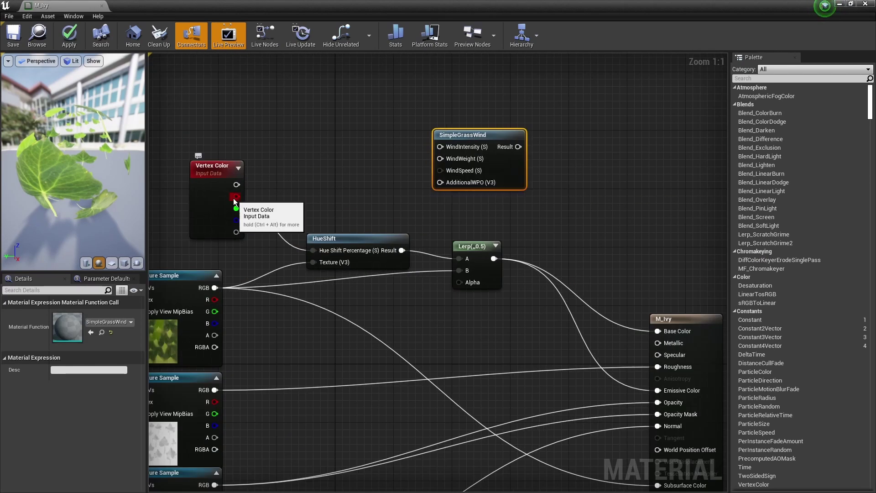
drag(234, 198, 440, 147)
Connect SimpleGrassWind's Result to M_Ivy's World Position Offset
scroll(423, 182, down, 2)
drag(376, 110, 338, 345)
scroll(358, 338, up, 2)
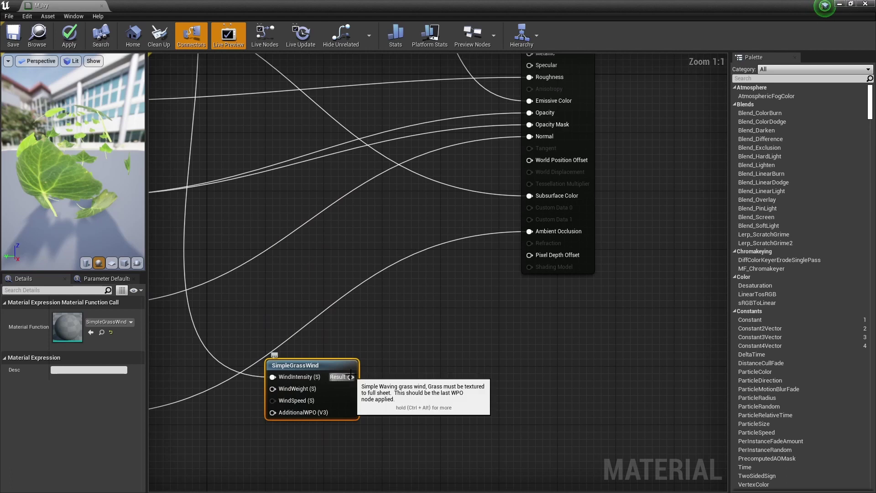
drag(350, 377, 395, 285)
drag(538, 163, 538, 162)
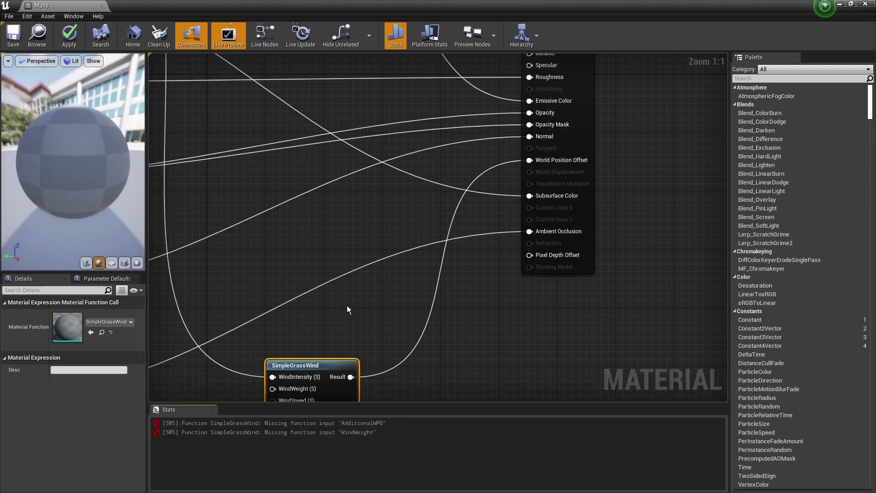
right_drag(347, 305, 484, 163)
drag(487, 216, 486, 245)
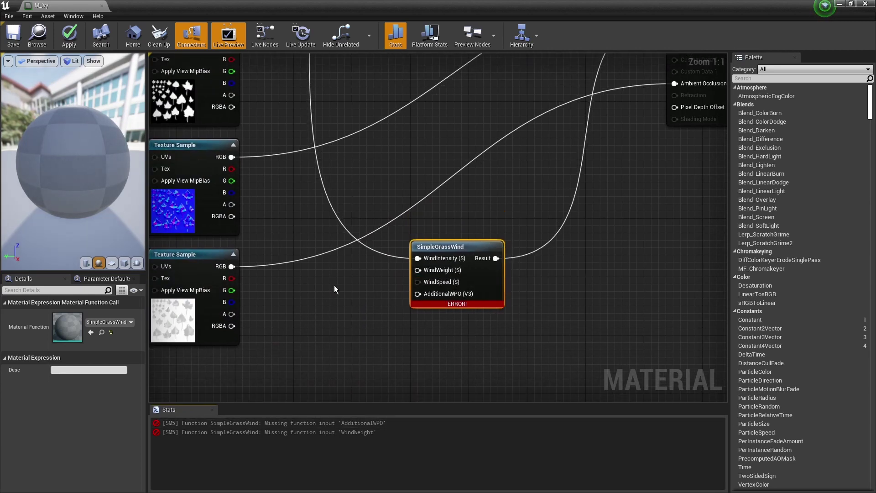
Feed a constant 1 into WindWeight and a zero vector into AdditionalWPO, then save
click(307, 279)
click(314, 312)
click(320, 283)
click(53, 315)
text(1)
click(363, 354)
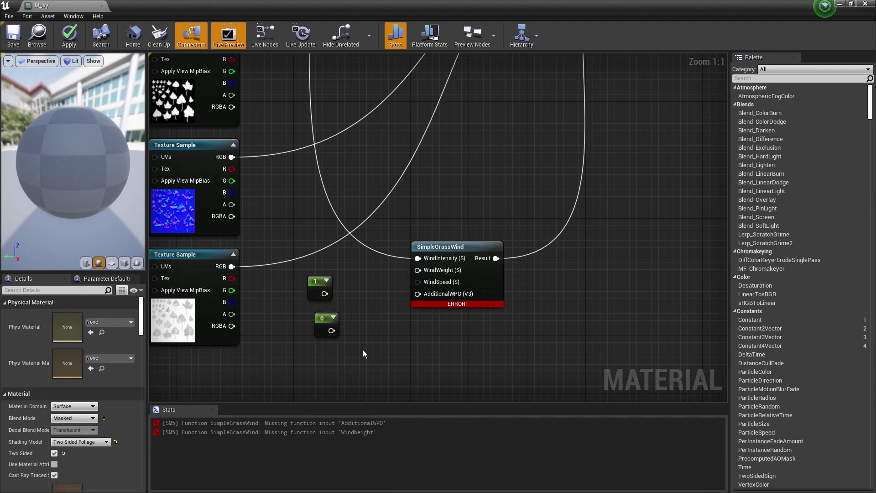
click(354, 348)
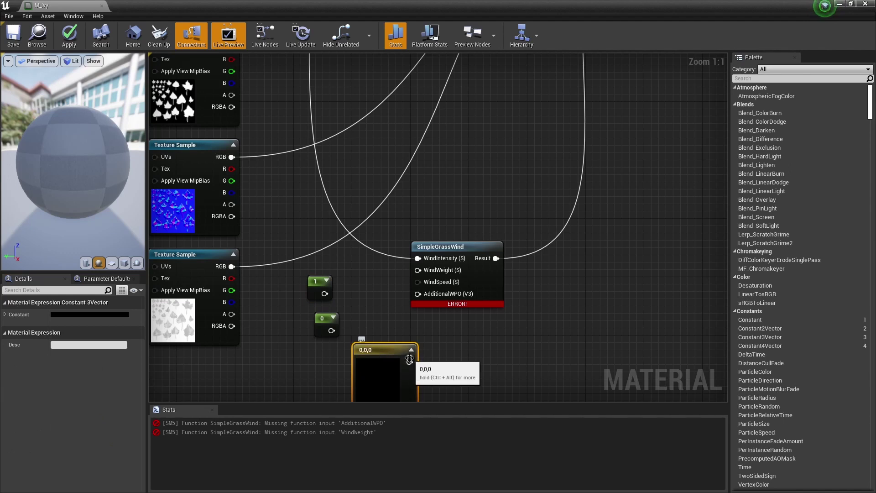
drag(415, 349, 351, 369)
click(323, 321)
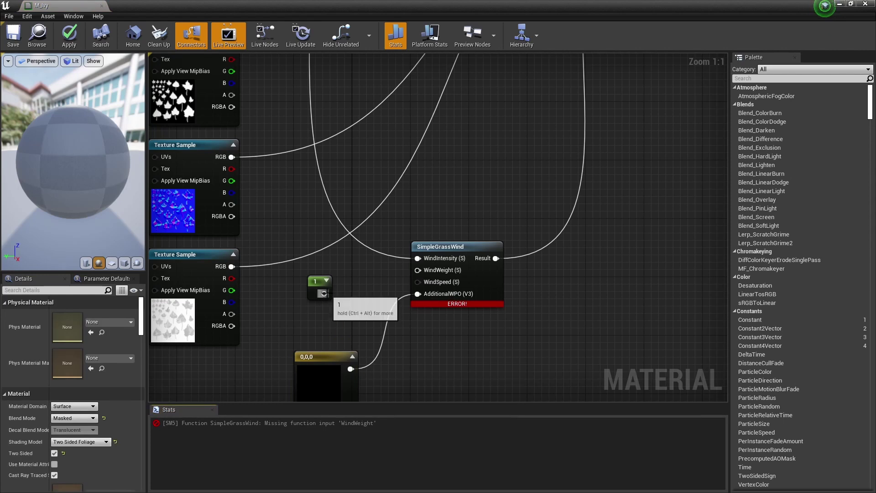
drag(324, 293, 418, 270)
click(13, 44)
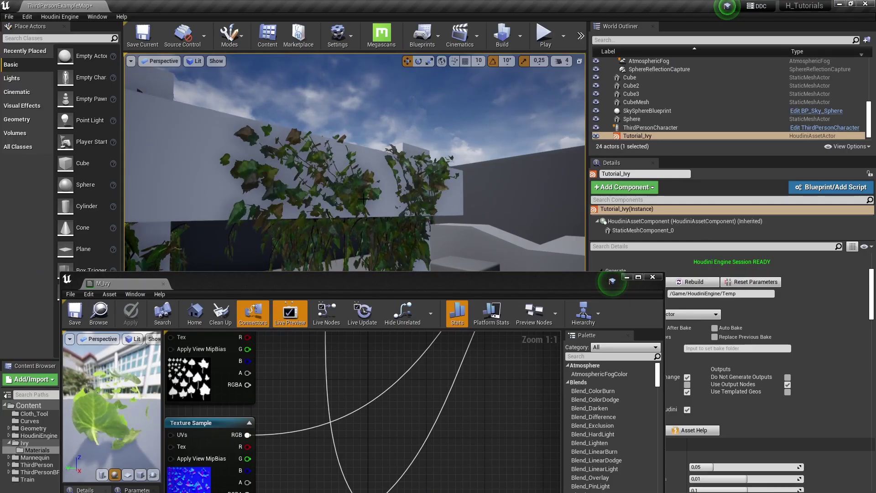
Look around the swaying ivy, then raise and maximize the M_Ivy editor window
right_drag(360, 199, 385, 179)
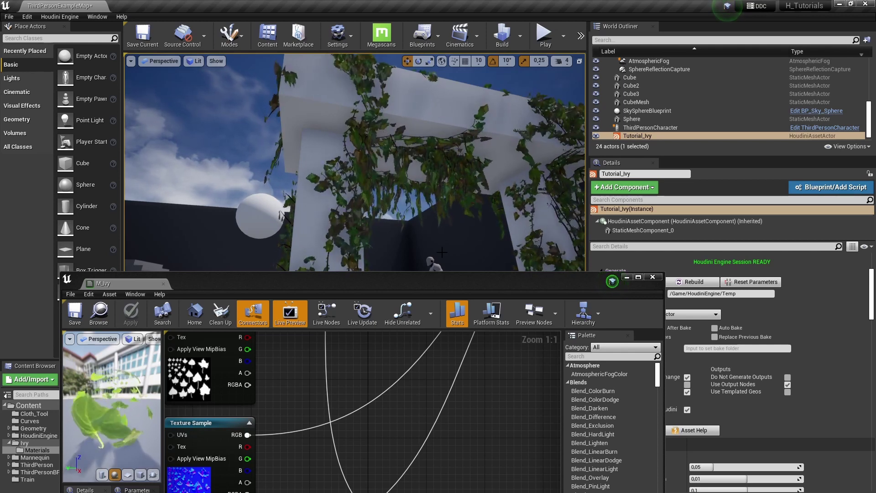
drag(621, 285, 625, 136)
double_click(625, 135)
Drag the WindWeight constant from 1 down to 0.133334 and check the gentler sway
click(319, 282)
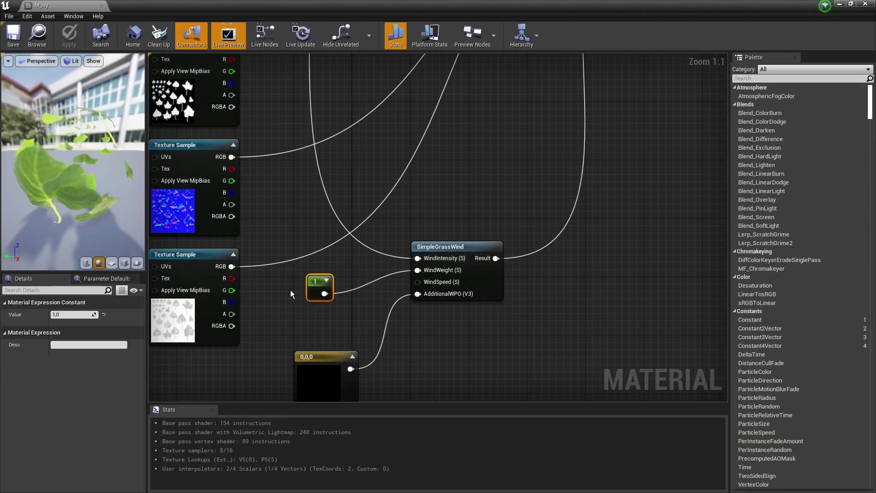
drag(76, 314, 69, 315)
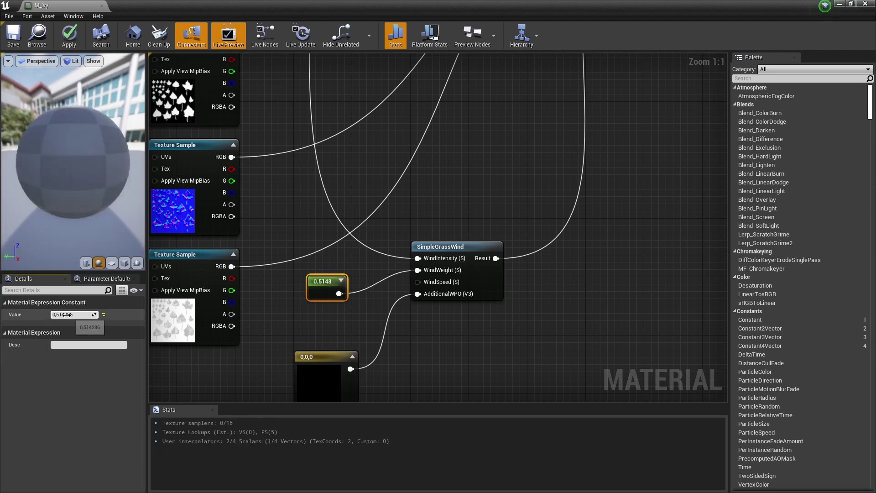
double_click(457, 6)
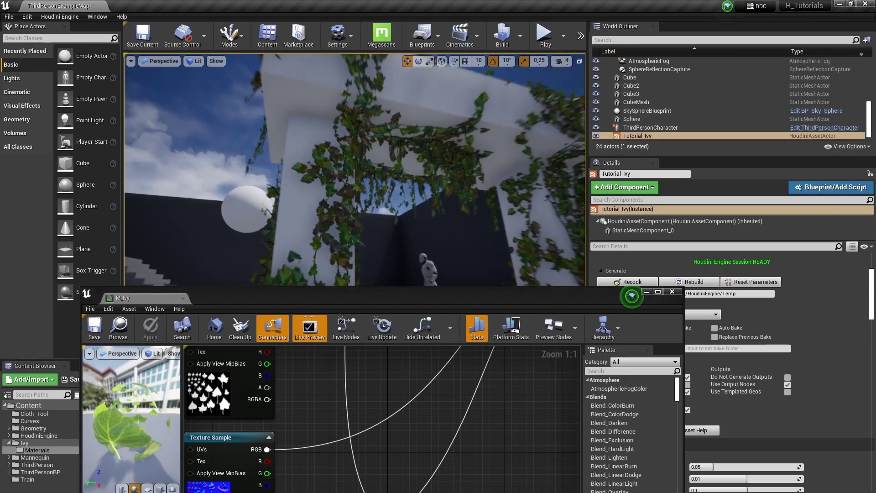
scroll(374, 203, up, 5)
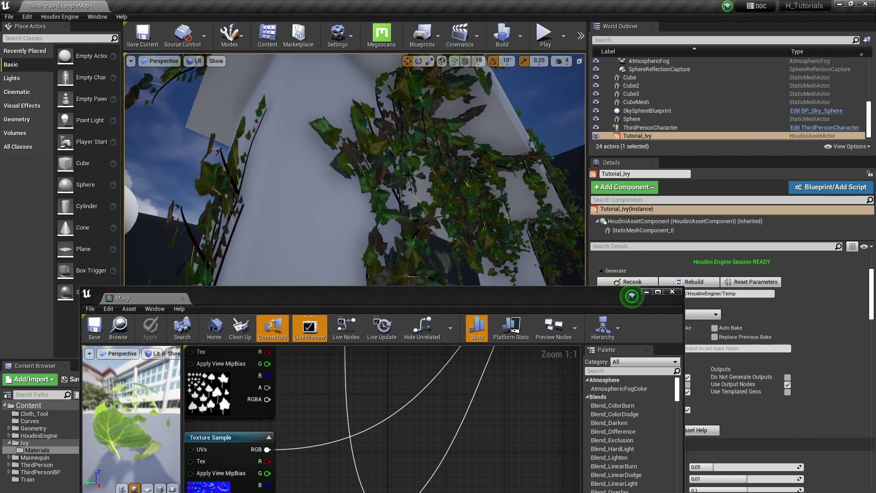
right_drag(381, 137, 422, 250)
drag(428, 296, 445, 102)
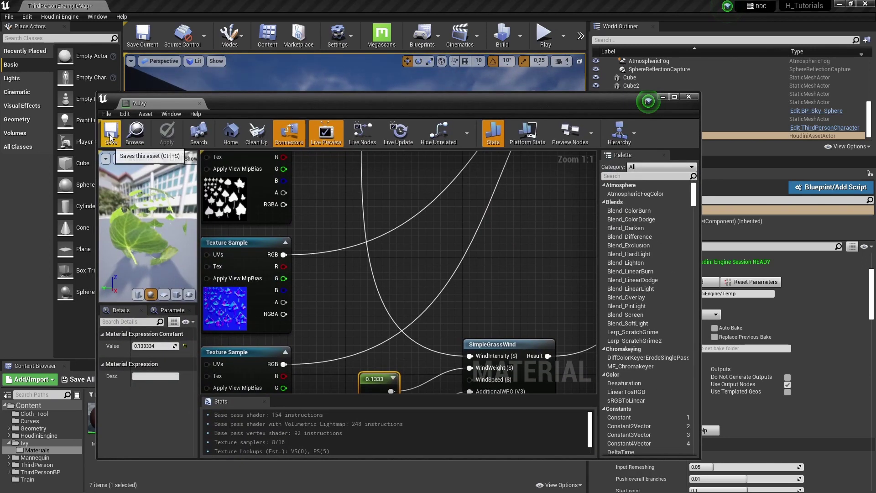
Close the M_Ivy material editor and move the viewport camera closer to the ivy-covered arch
click(688, 97)
right_drag(410, 205, 468, 205)
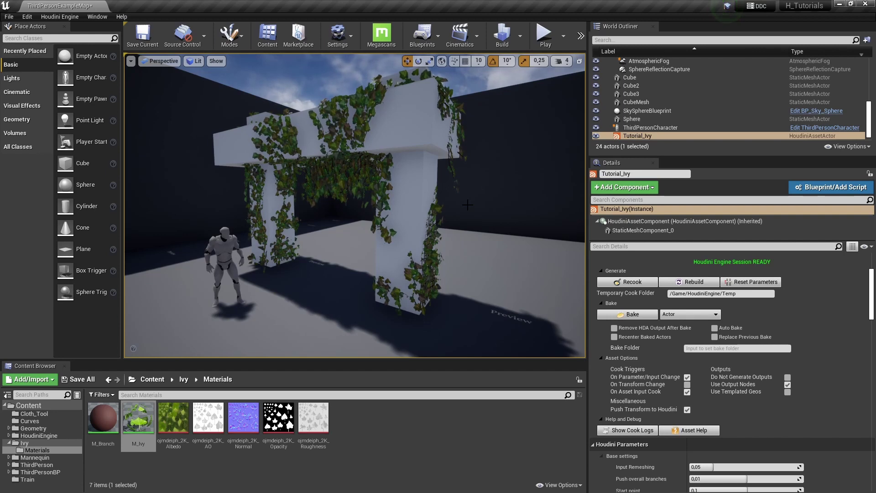